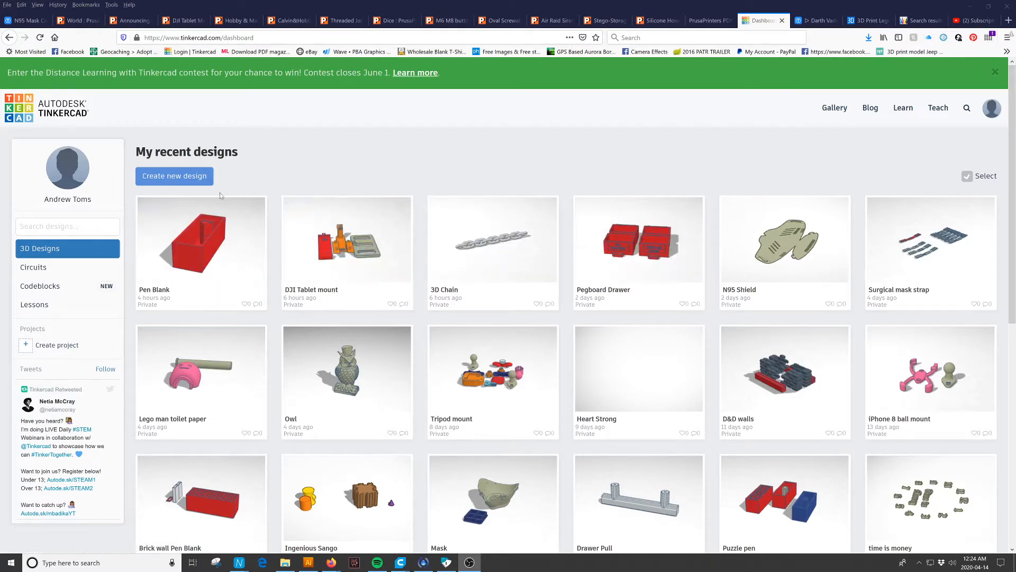
Open the Pen Blank design for editing and copy its red box
{"action": "left_click", "coordinate": [203, 241]}
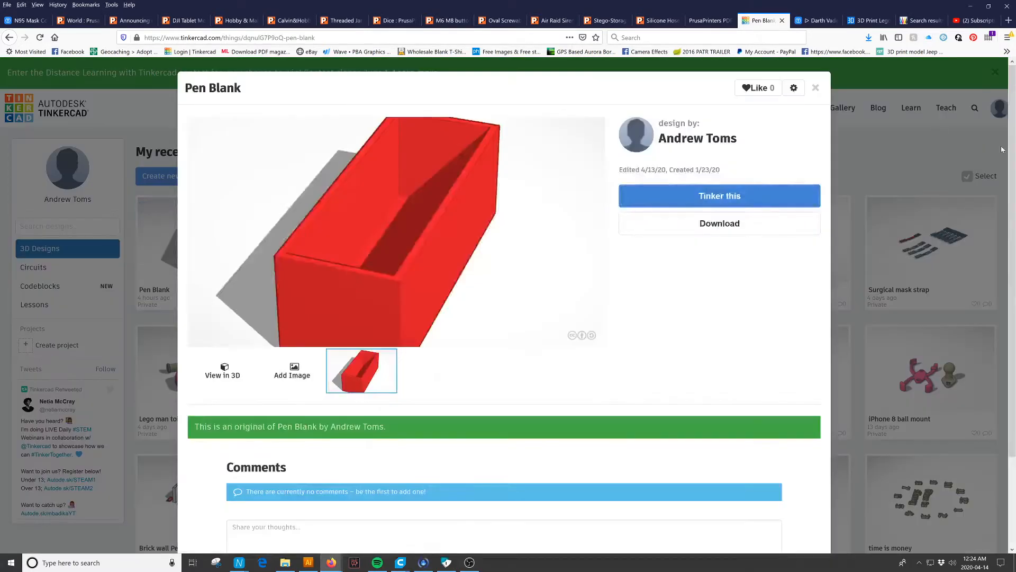
{"action": "left_click", "coordinate": [691, 198]}
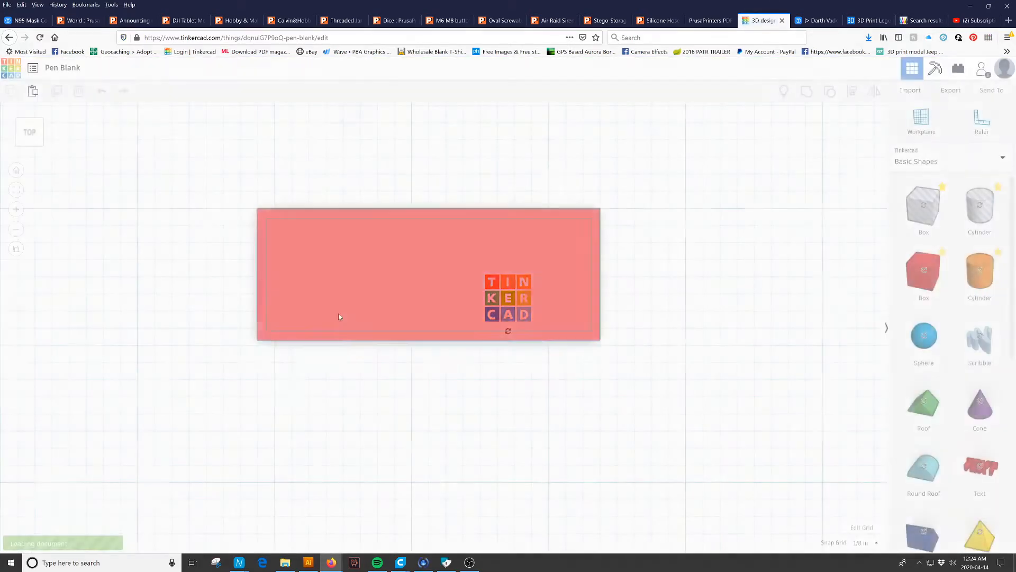
{"action": "left_click", "coordinate": [433, 219]}
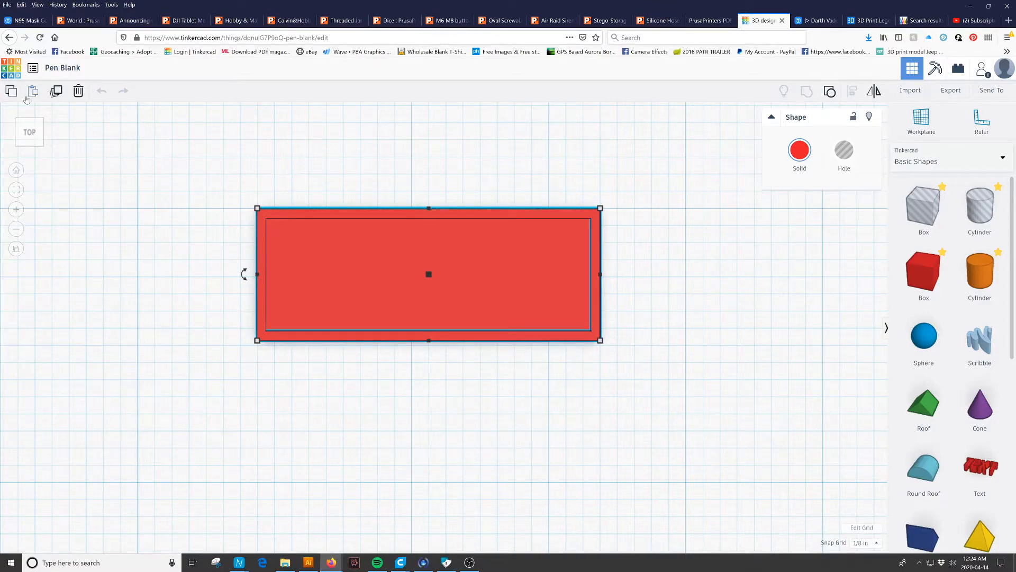
Create a new design, name it "Heart strong Pen Bank" and open it for editing
{"action": "left_click", "coordinate": [33, 68]}
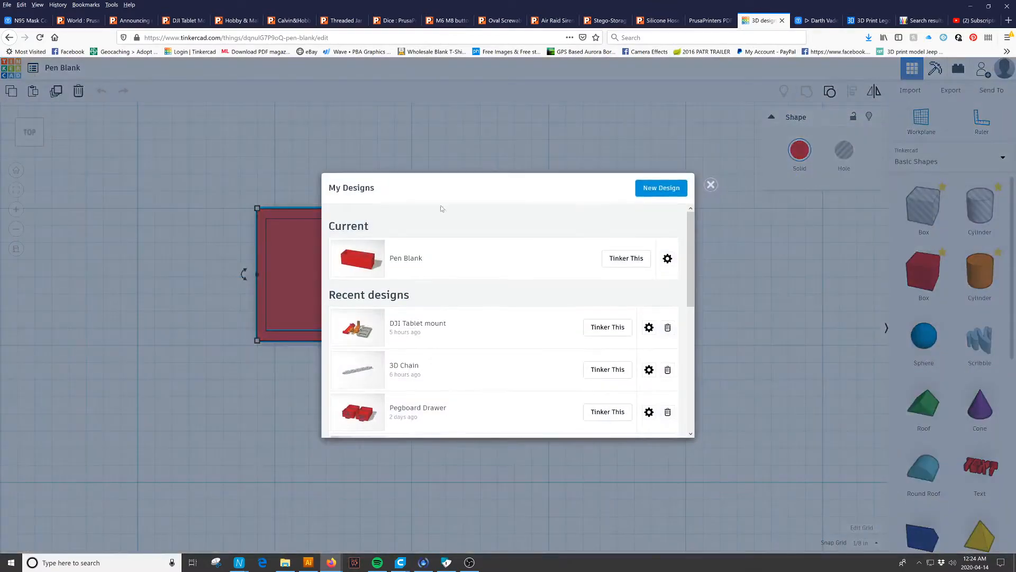
{"action": "left_click", "coordinate": [660, 175]}
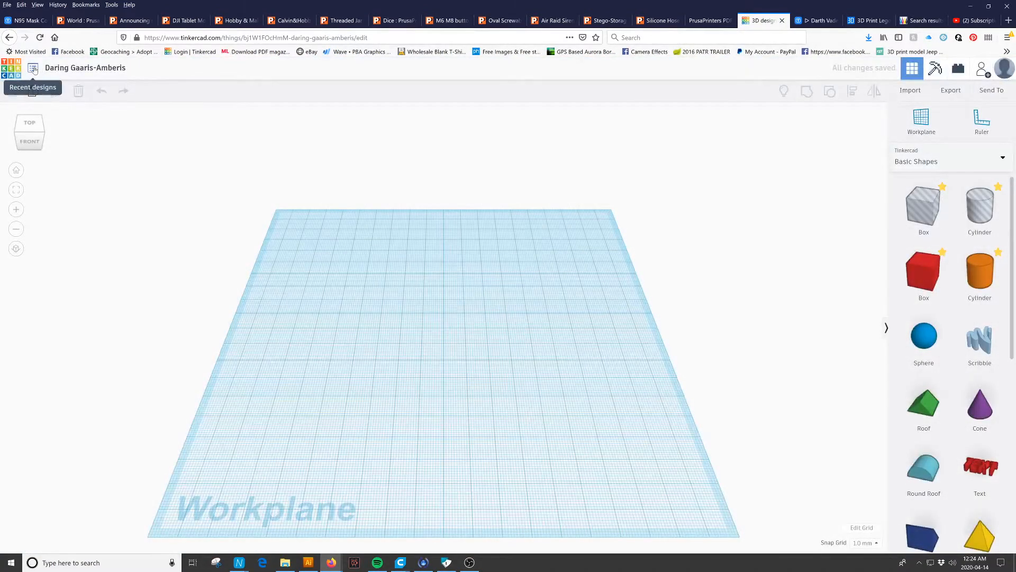
{"action": "left_click", "coordinate": [34, 69]}
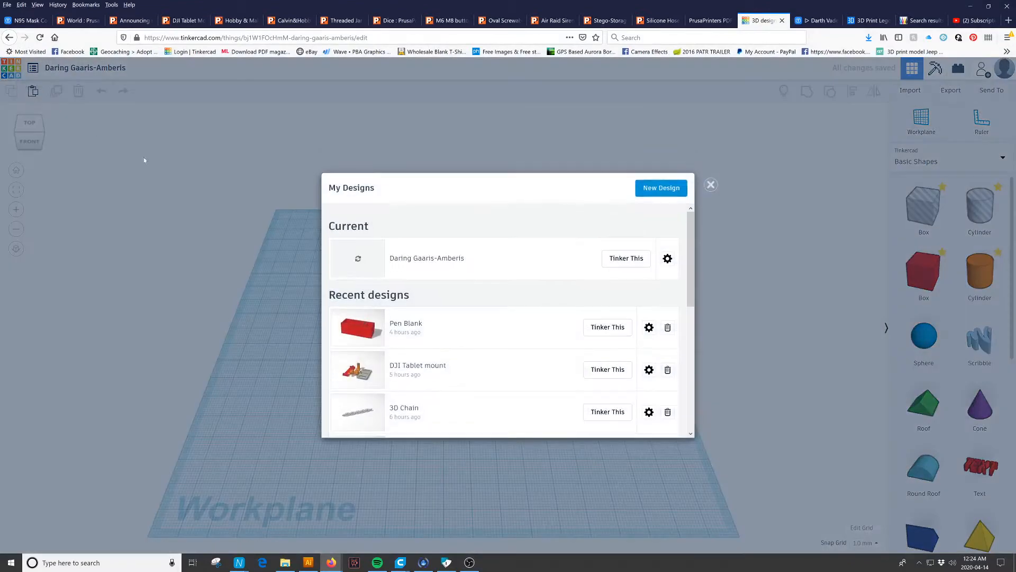
{"action": "left_click", "coordinate": [668, 259]}
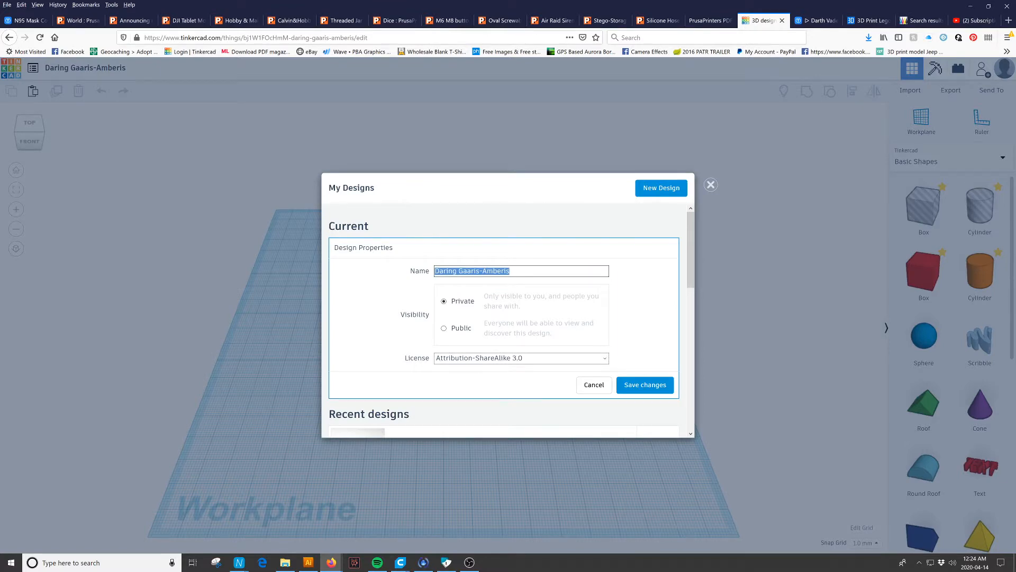
{"action": "type", "text": "Heart strong Pen Bank"}
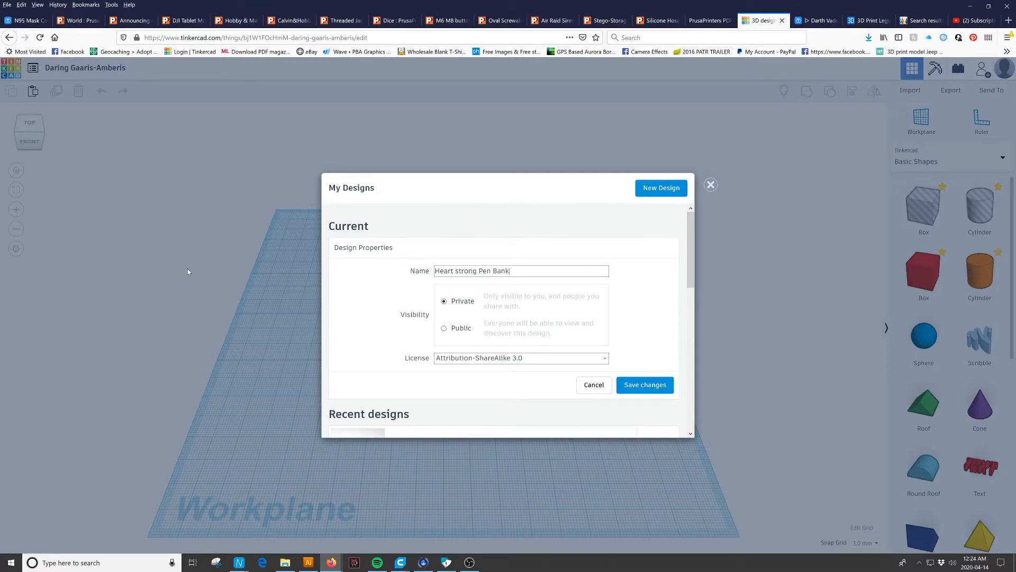
{"action": "left_click", "coordinate": [645, 390]}
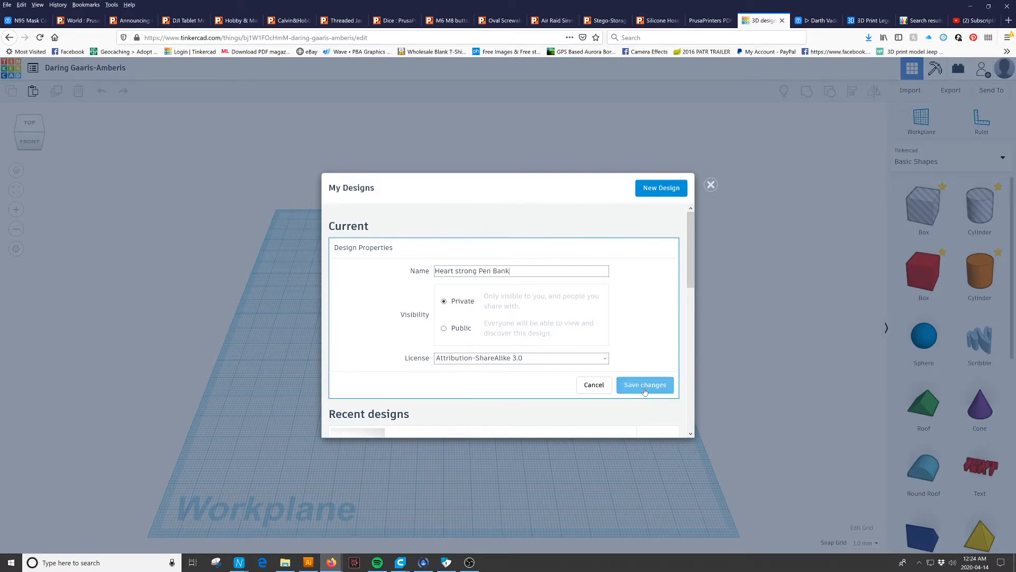
{"action": "left_click", "coordinate": [620, 258]}
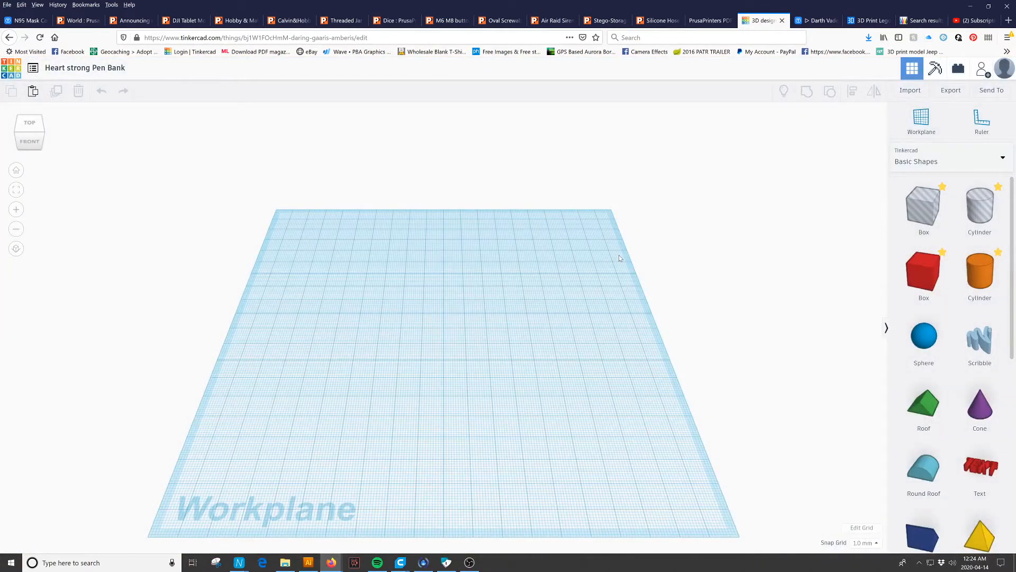
Paste the red open box onto the workplane and move it near the workplane's centre
{"action": "left_click", "coordinate": [579, 355]}
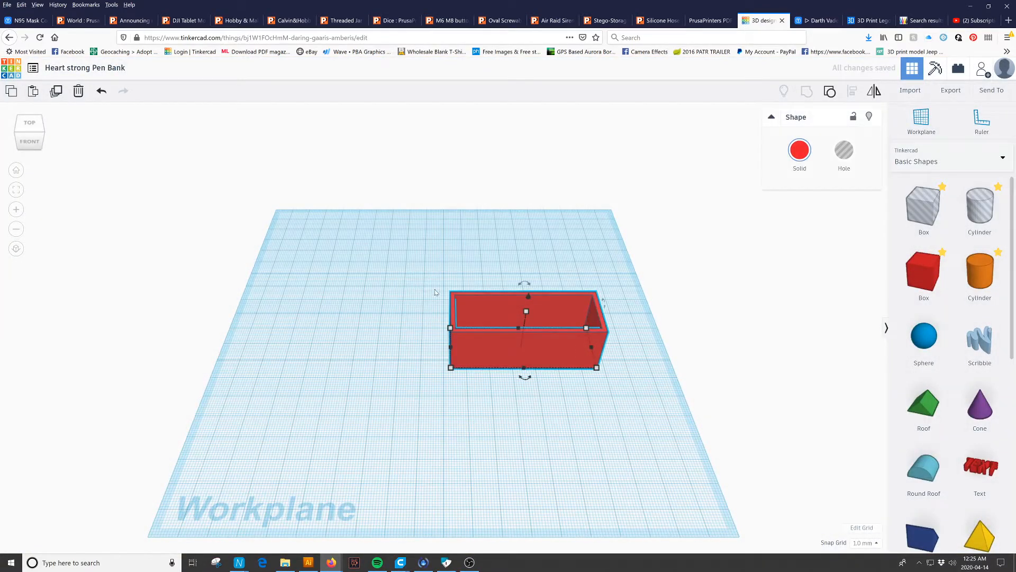
{"action": "left_click_drag", "start_coordinate": [493, 302], "coordinate": [417, 288]}
{"action": "right_click_drag", "start_coordinate": [450, 318], "coordinate": [453, 415]}
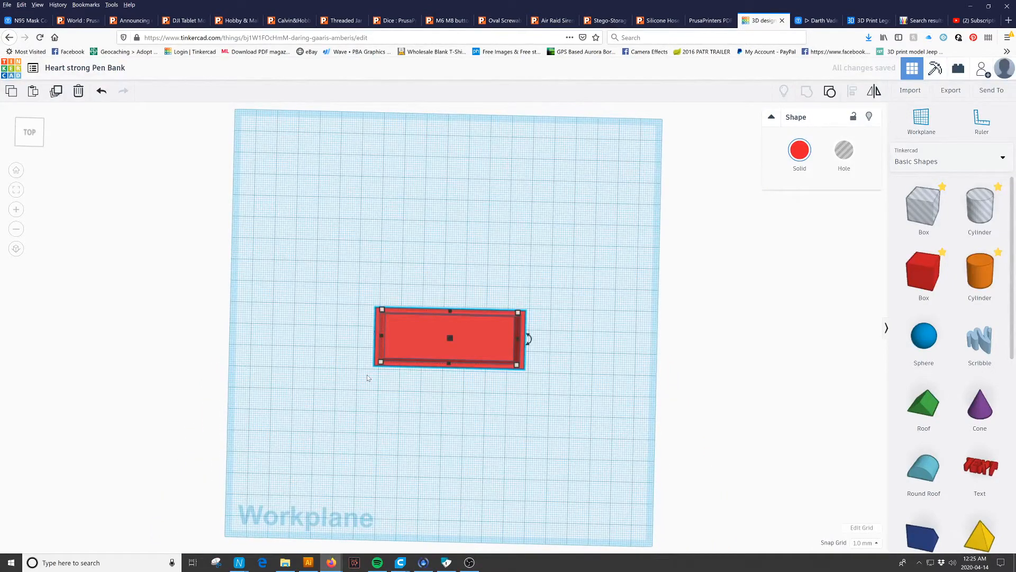
{"action": "right_click_drag", "start_coordinate": [412, 381], "coordinate": [406, 471]}
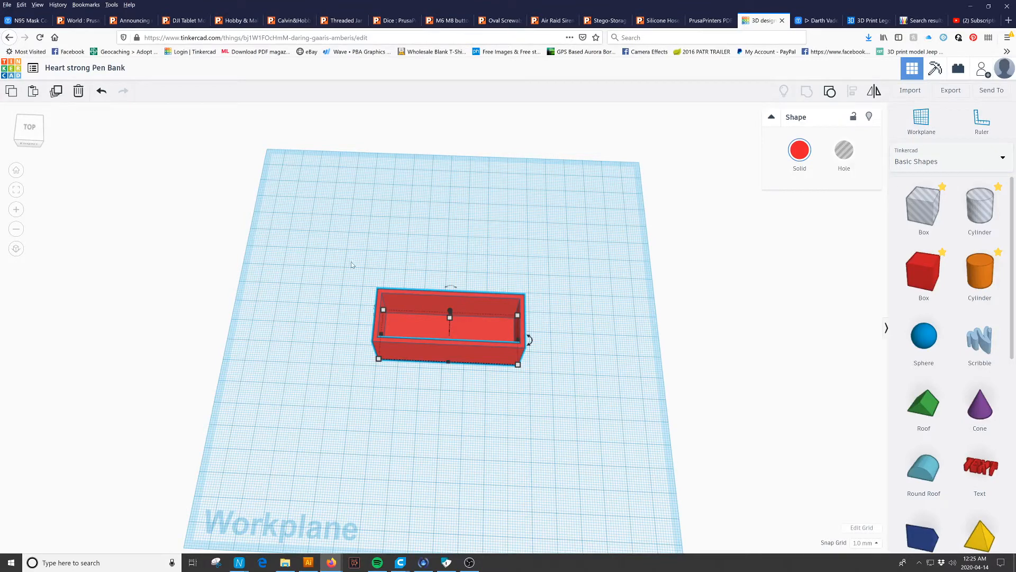
{"action": "left_click", "coordinate": [319, 302]}
{"action": "right_click_drag", "start_coordinate": [318, 312], "coordinate": [338, 337]}
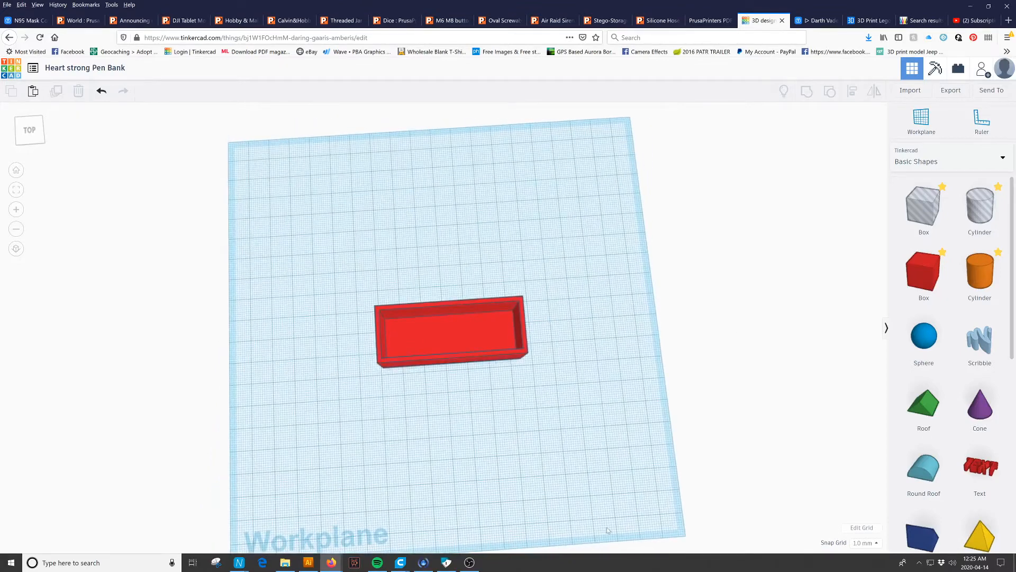
Switch to Illustrator to examine the Heart strong.svg artwork and return to the Tinkercad design
{"action": "mouse_move", "coordinate": [310, 565]}
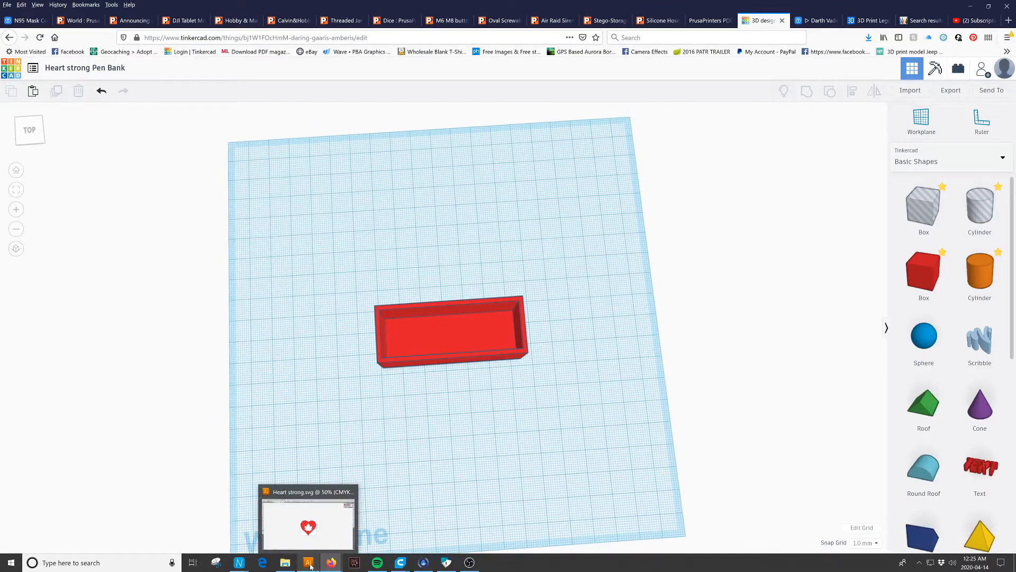
{"action": "left_click", "coordinate": [307, 510]}
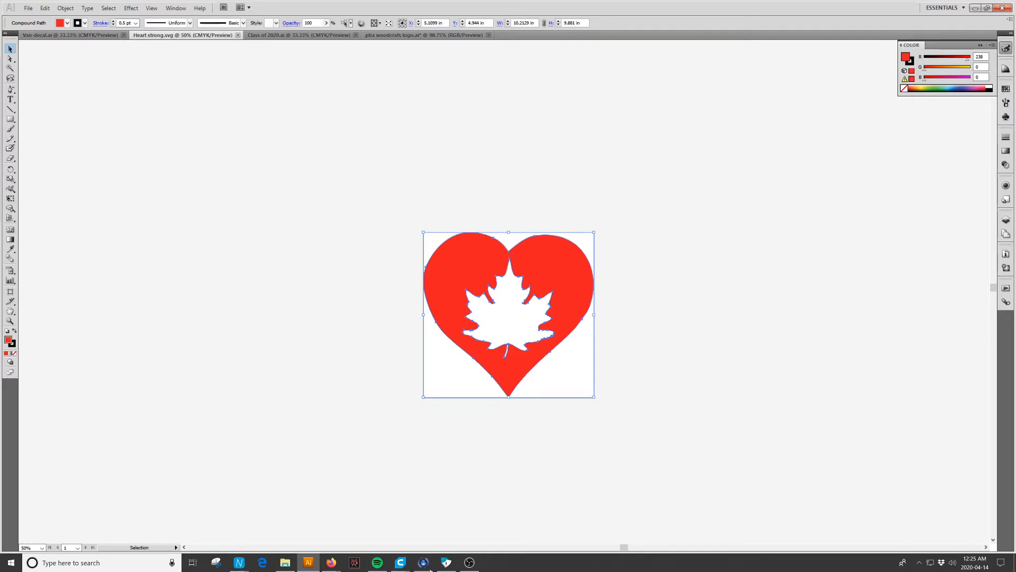
{"action": "mouse_move", "coordinate": [329, 565]}
{"action": "left_click", "coordinate": [230, 526]}
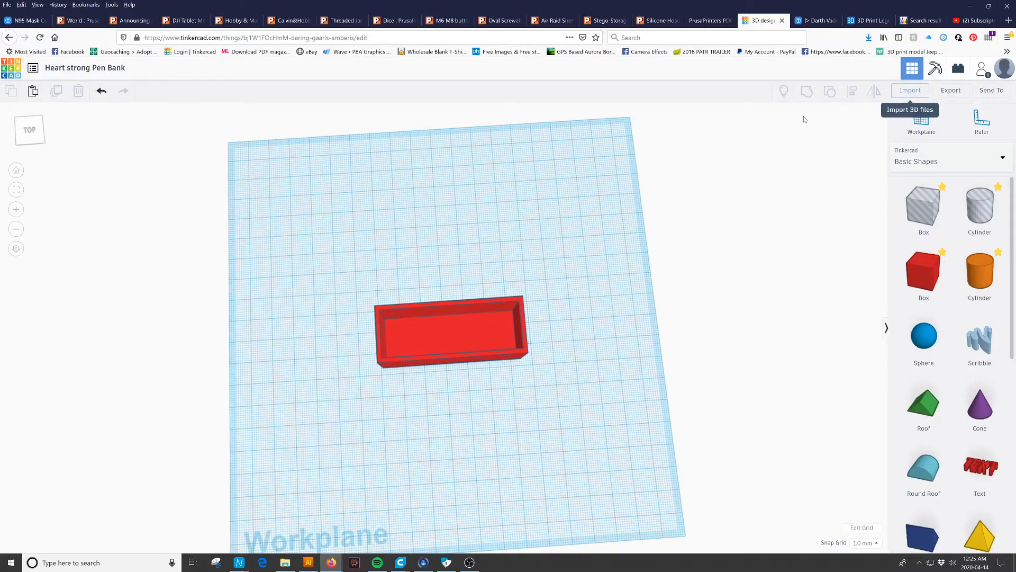
Import the Heart strong.svg file from the Charity folder in PBA Graphics, keeping the default centring and scale
{"action": "left_click", "coordinate": [907, 92]}
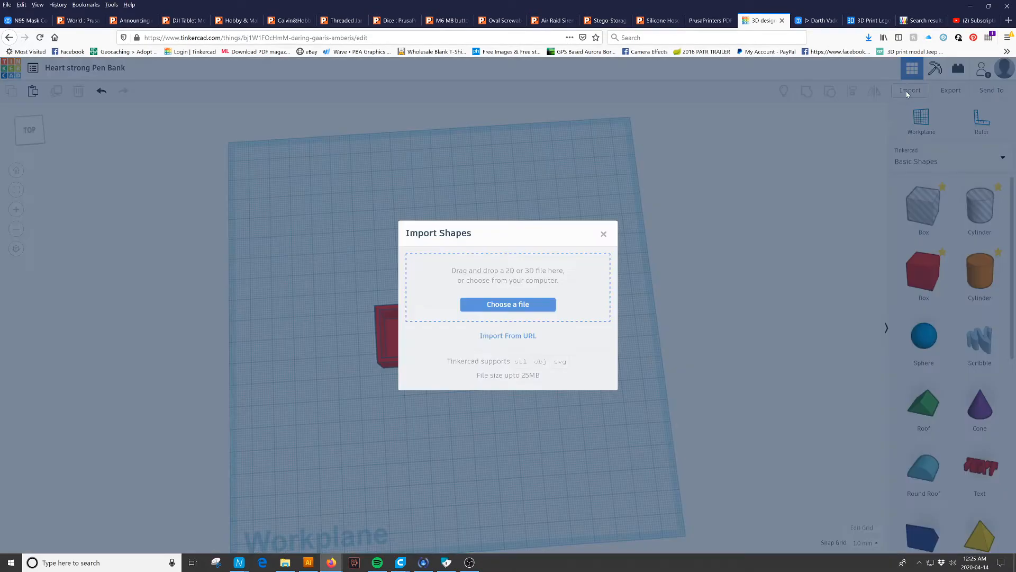
{"action": "left_click", "coordinate": [500, 305]}
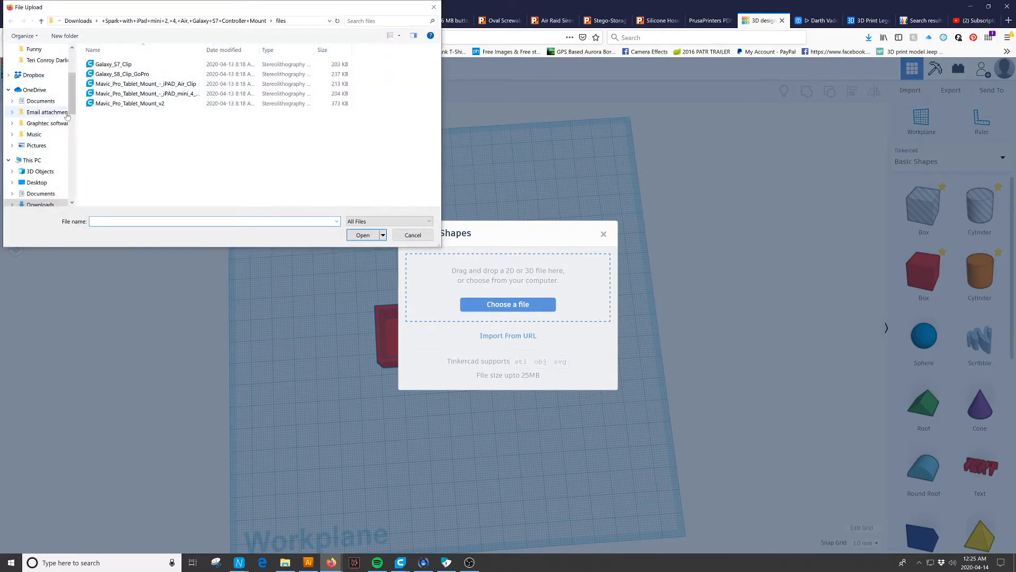
{"action": "left_click_drag", "start_coordinate": [71, 109], "coordinate": [71, 164]}
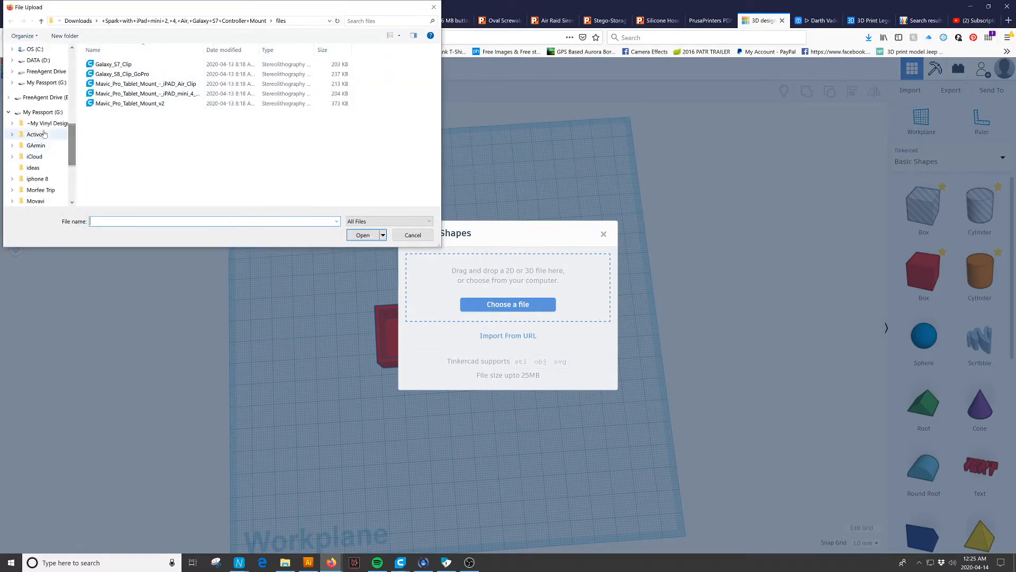
{"action": "scroll", "coordinate": [40, 189], "scroll_direction": "down", "scroll_amount": 2}
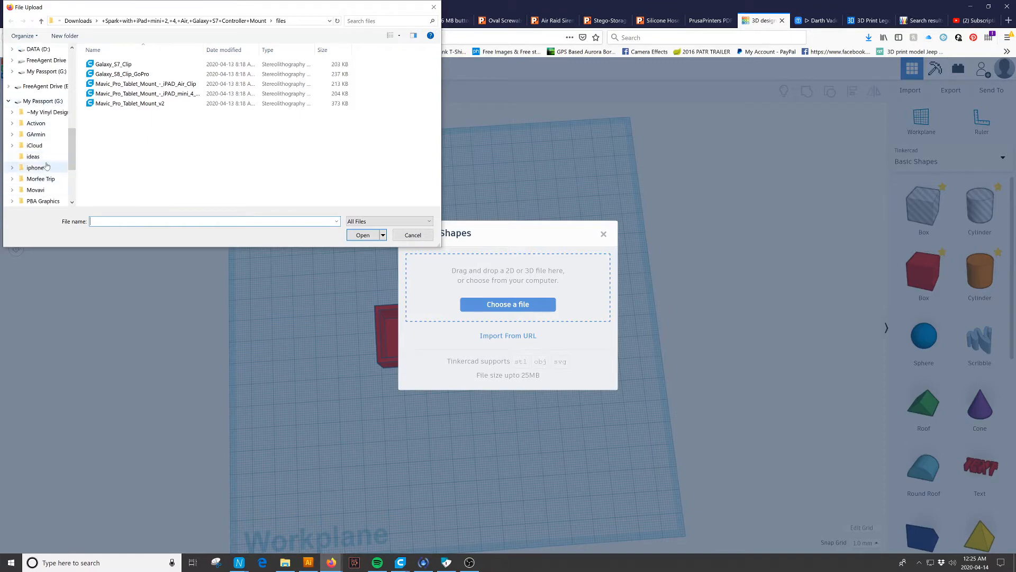
{"action": "left_click", "coordinate": [38, 169]}
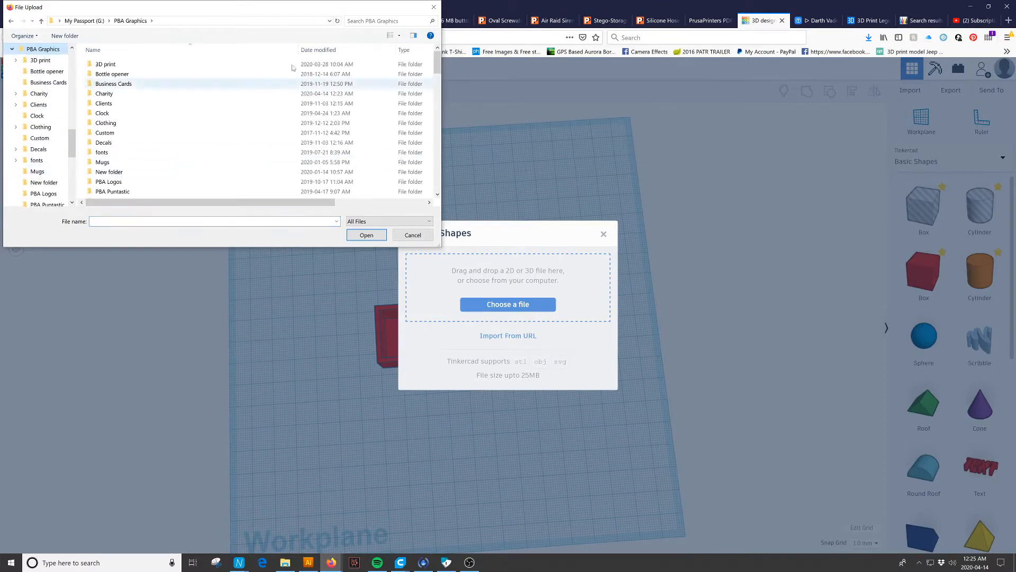
{"action": "double_click", "coordinate": [104, 94]}
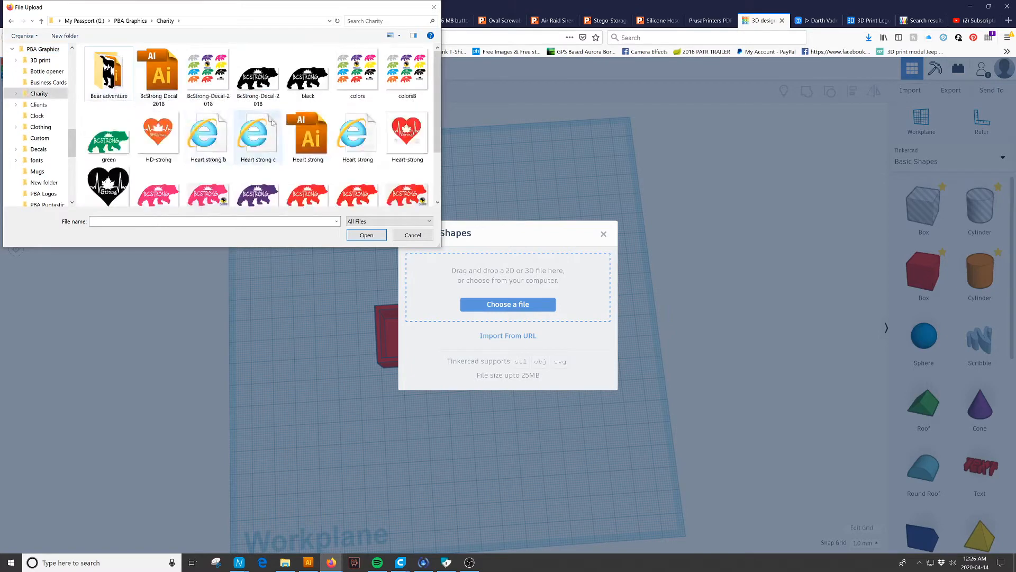
{"action": "scroll", "coordinate": [404, 153], "scroll_direction": "down", "scroll_amount": 1}
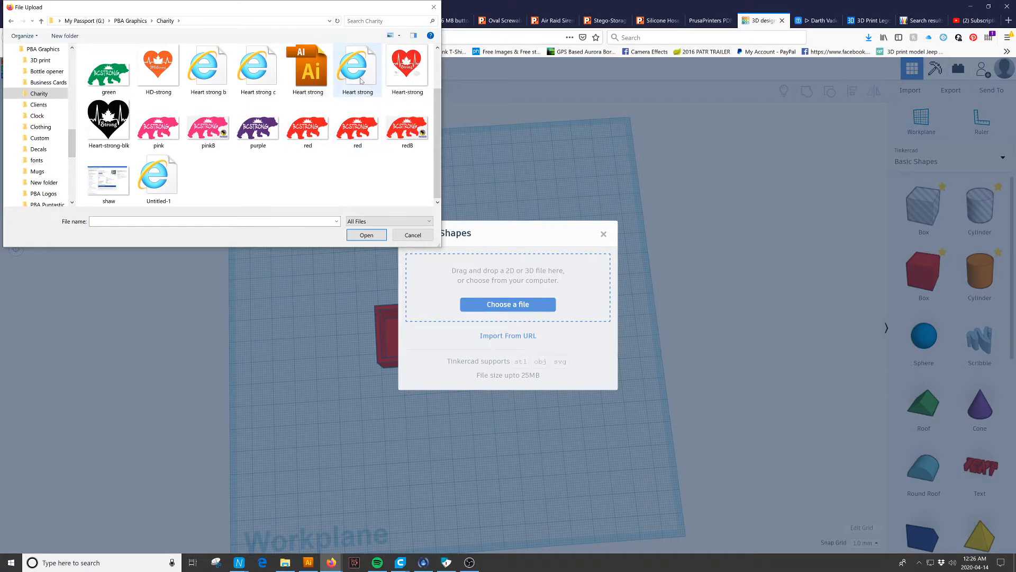
{"action": "left_click", "coordinate": [361, 76]}
{"action": "left_click", "coordinate": [366, 235]}
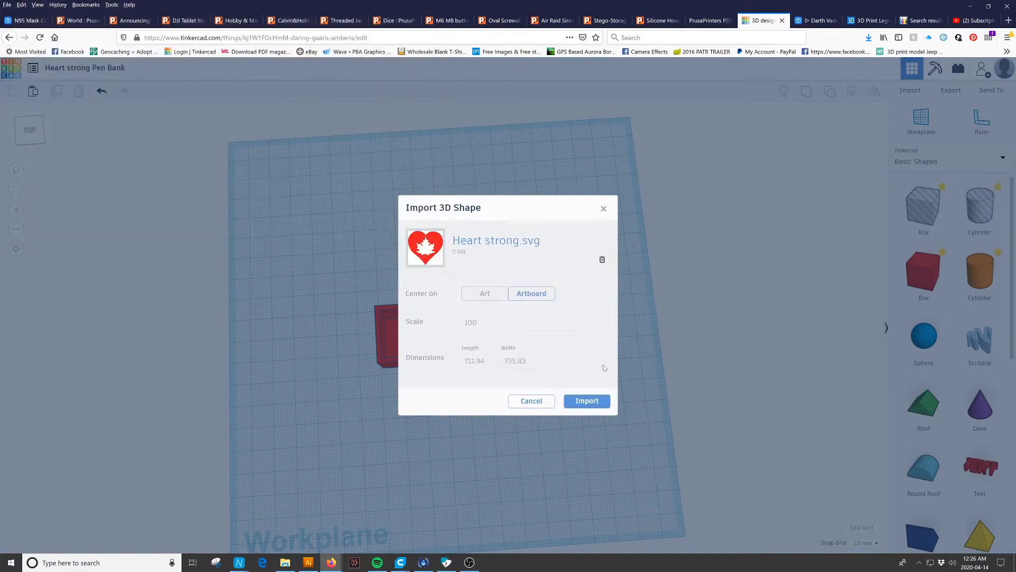
{"action": "left_click", "coordinate": [587, 401]}
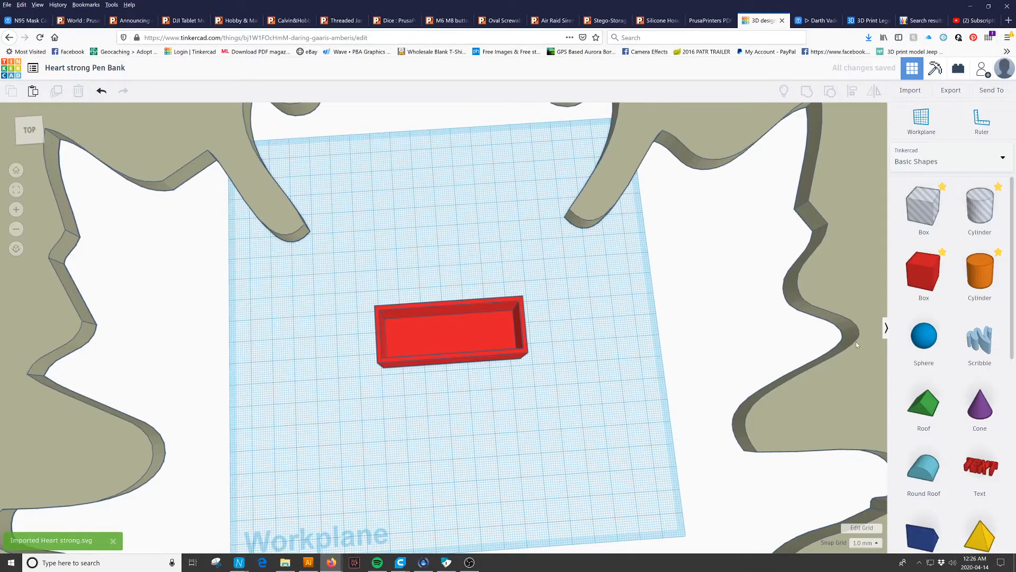
Shrink the imported maple-leaf heart to about 32 mm wide
{"action": "scroll", "coordinate": [646, 335], "scroll_direction": "down", "scroll_amount": 5}
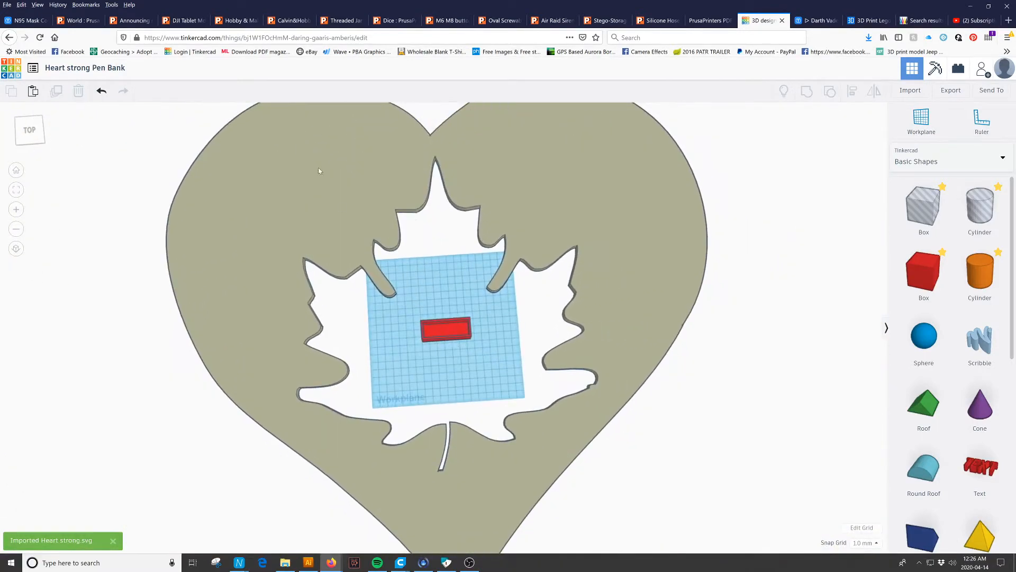
{"action": "left_click", "coordinate": [319, 171]}
{"action": "scroll", "coordinate": [547, 341], "scroll_direction": "down", "scroll_amount": 3}
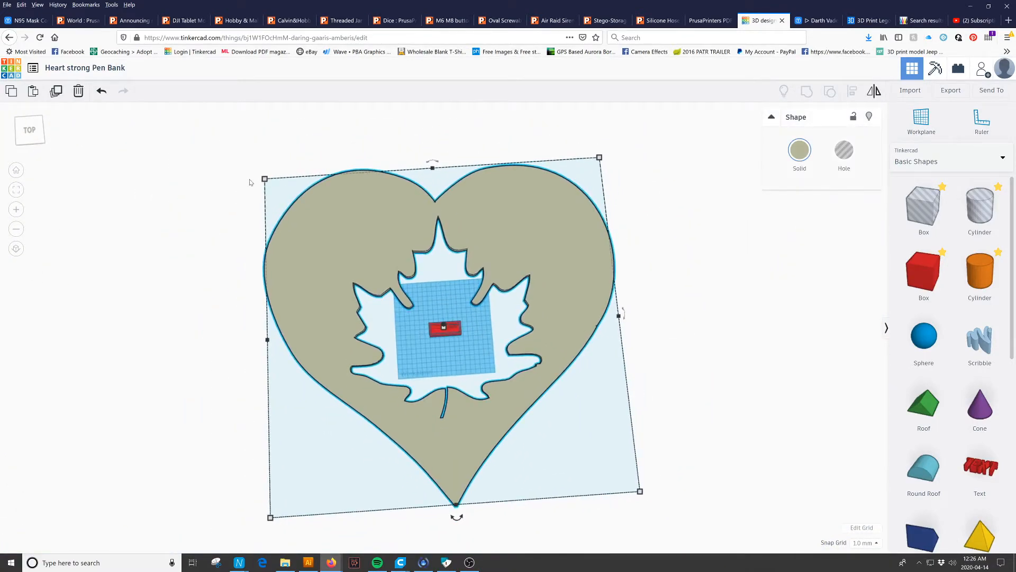
{"action": "left_click_drag", "start_coordinate": [265, 180], "coordinate": [629, 483]}
{"action": "key", "text": "ctrl+z"}
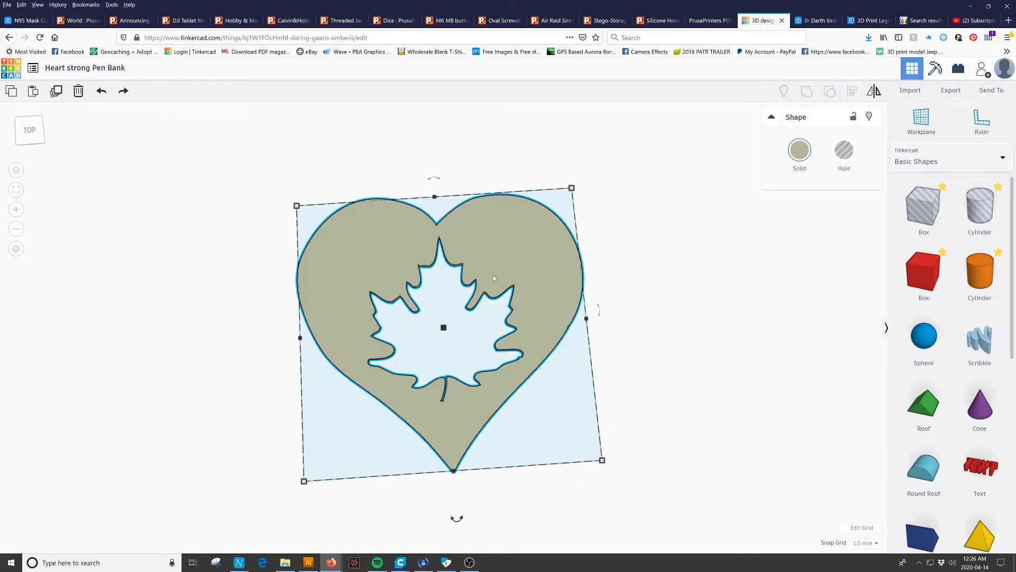
{"action": "left_click_drag", "start_coordinate": [353, 259], "coordinate": [56, 105]}
{"action": "scroll", "coordinate": [312, 357], "scroll_direction": "down", "scroll_amount": 5}
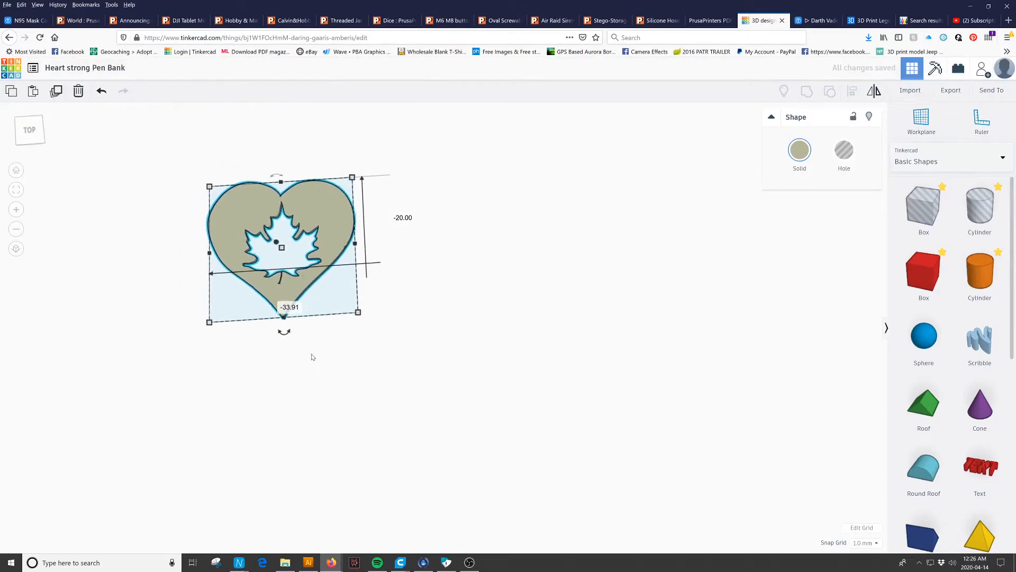
{"action": "scroll", "coordinate": [330, 354], "scroll_direction": "down", "scroll_amount": 5}
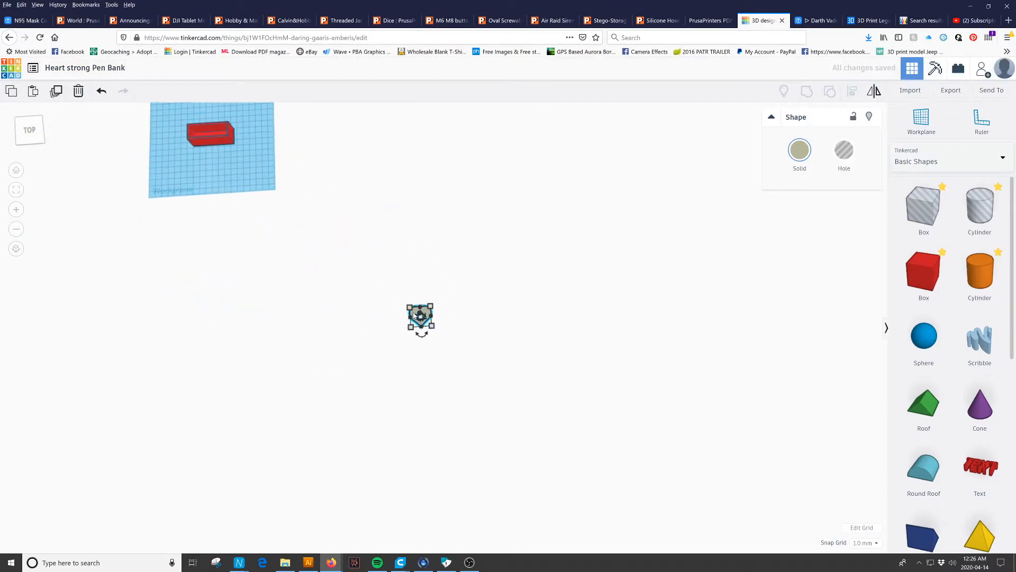
Move the small heart back onto the workplane against the red box's long front side
{"action": "left_click_drag", "start_coordinate": [415, 316], "coordinate": [199, 159]}
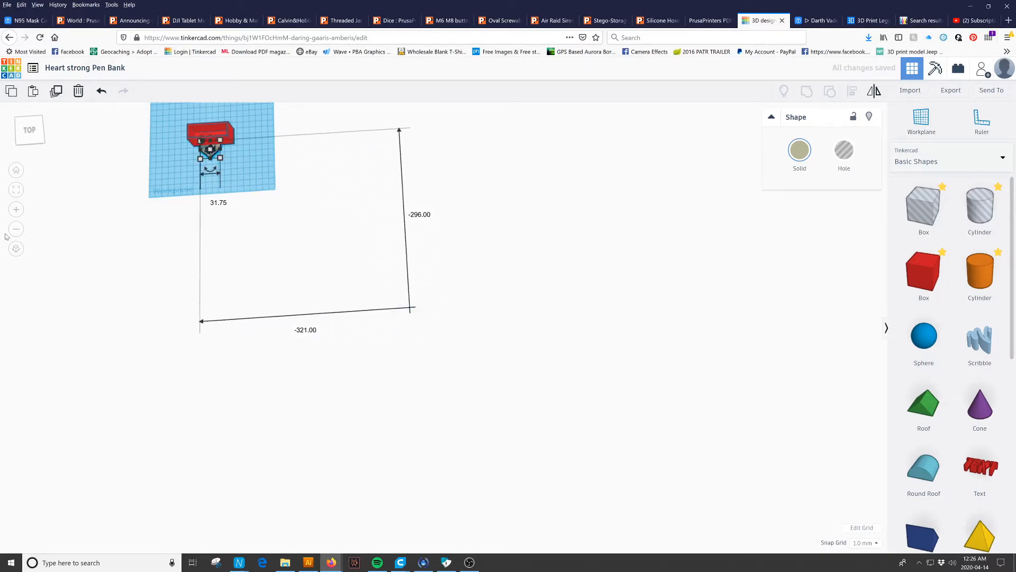
{"action": "left_click", "coordinate": [16, 189]}
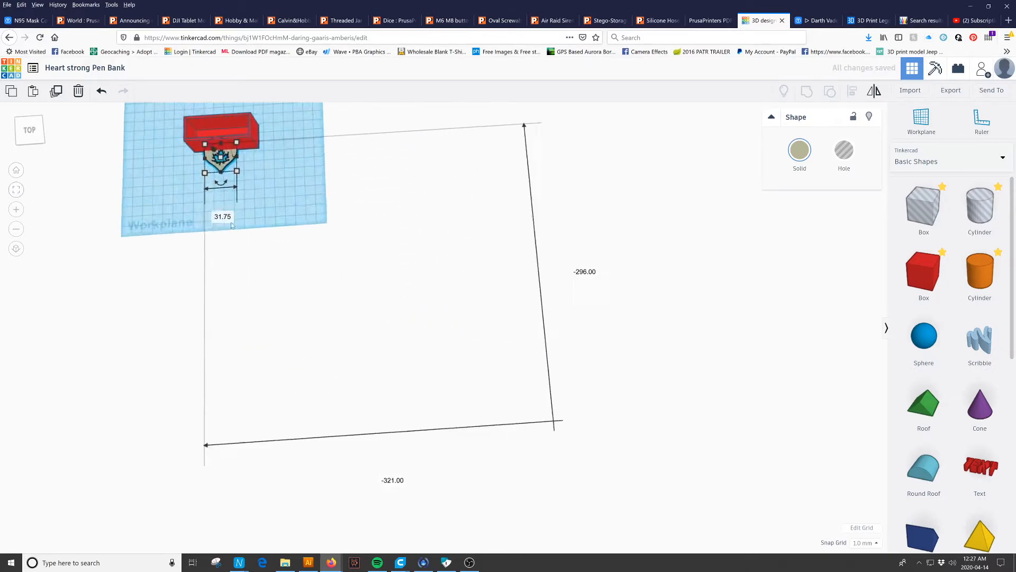
{"action": "mouse_move", "coordinate": [254, 386]}
{"action": "right_mouse_down"}
{"action": "mouse_move", "coordinate": [502, 461]}
{"action": "mouse_move", "coordinate": [328, 468]}
{"action": "mouse_move", "coordinate": [450, 331]}
{"action": "mouse_move", "coordinate": [531, 416]}
{"action": "right_mouse_up"}
{"action": "scroll", "coordinate": [449, 332], "scroll_direction": "down", "scroll_amount": 2}
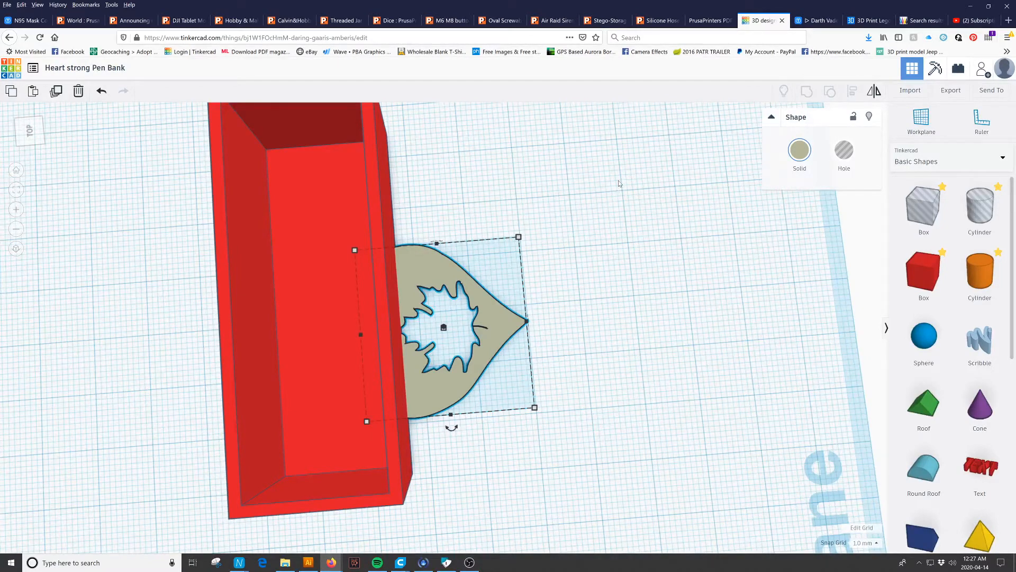
{"action": "right_click_drag", "start_coordinate": [552, 188], "coordinate": [533, 366]}
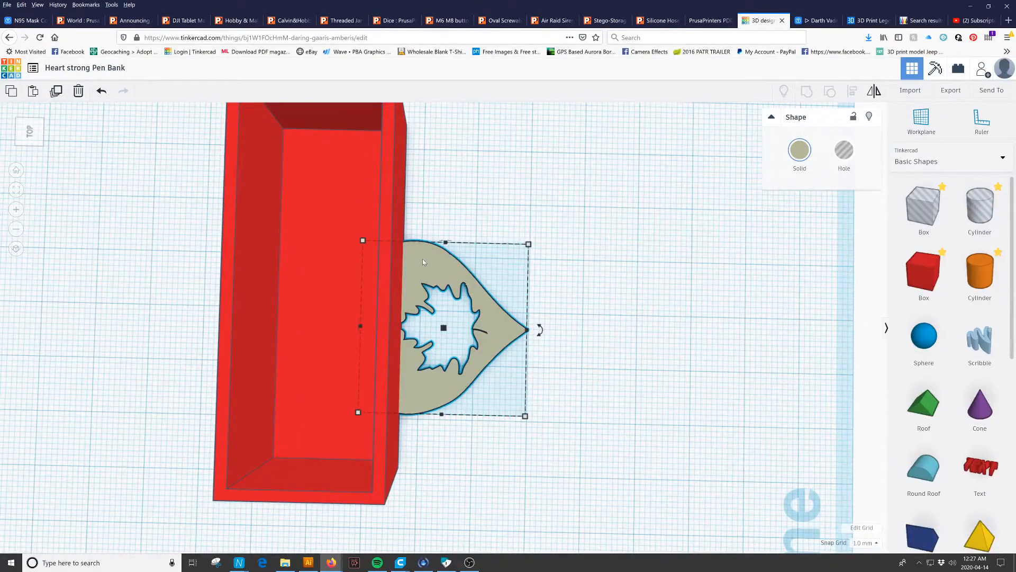
Move the maple-leaf heart clear of the red box and rotate it 90° so its point faces the box's near end
{"action": "left_click_drag", "start_coordinate": [422, 259], "coordinate": [522, 218]}
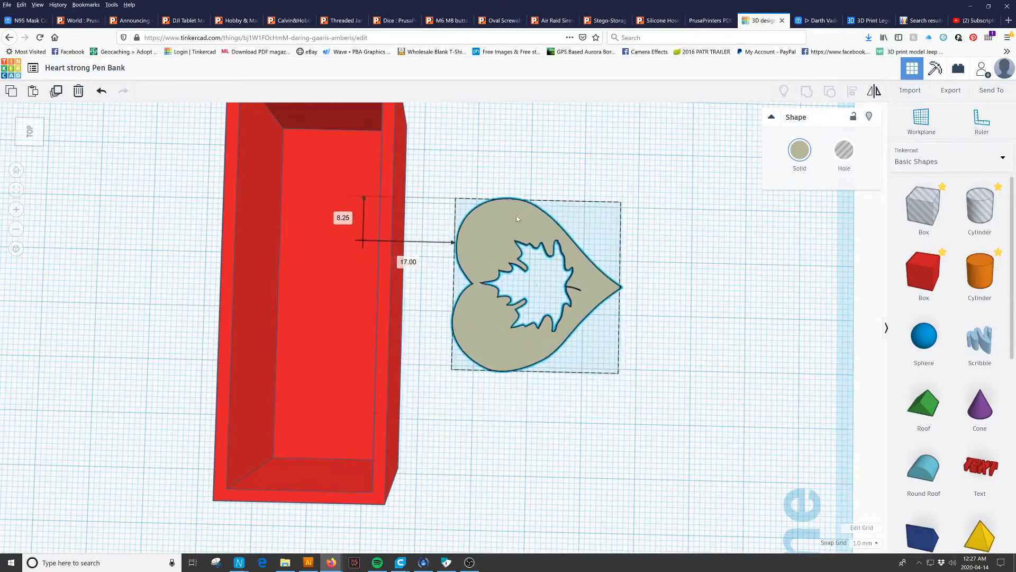
{"action": "left_click_drag", "start_coordinate": [632, 295], "coordinate": [529, 369]}
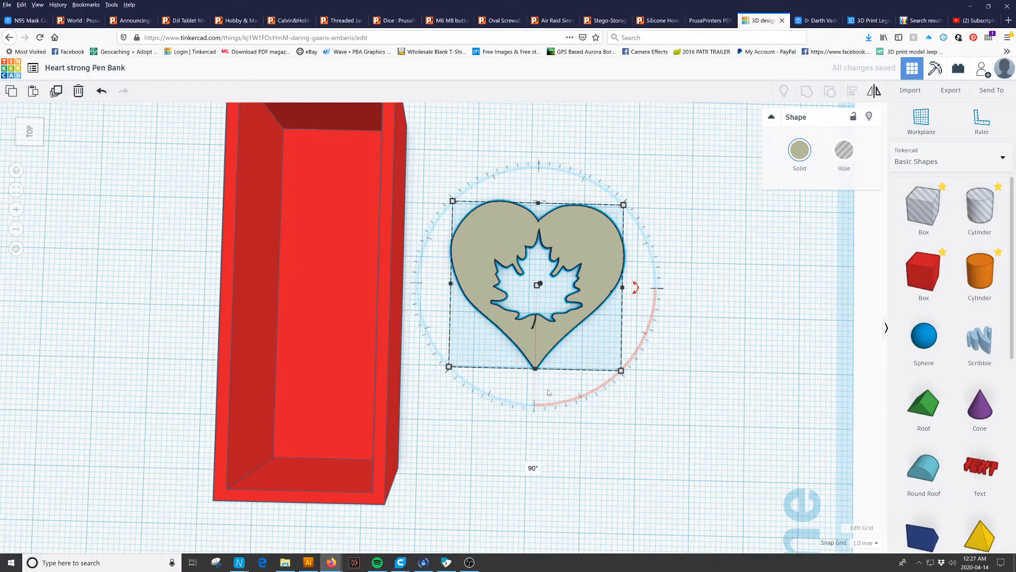
{"action": "left_click_drag", "start_coordinate": [633, 291], "coordinate": [634, 297]}
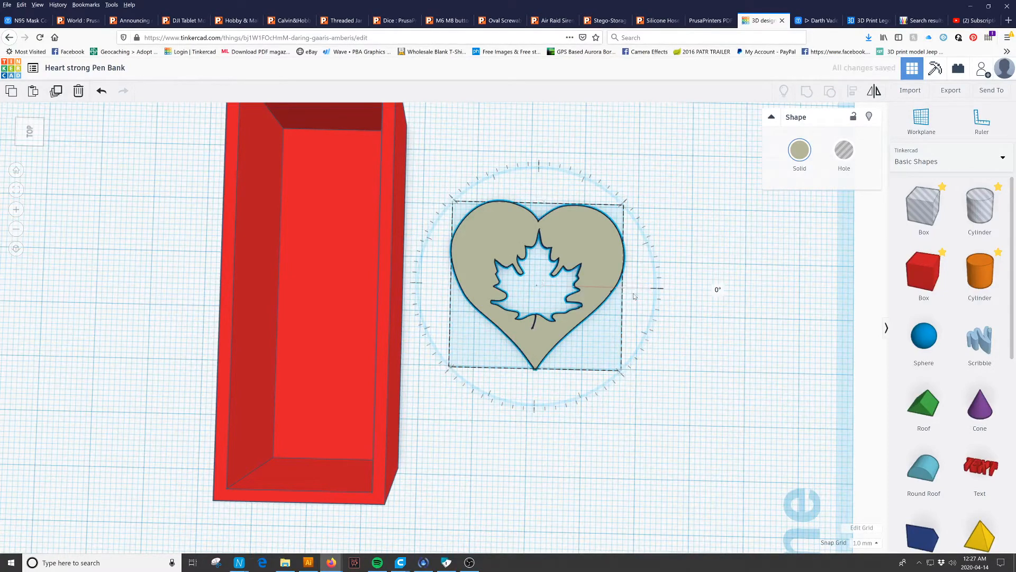
{"action": "mouse_move", "coordinate": [629, 310]}
{"action": "left_mouse_down"}
{"action": "mouse_move", "coordinate": [566, 364]}
{"action": "mouse_move", "coordinate": [533, 370]}
{"action": "mouse_move", "coordinate": [464, 314]}
{"action": "mouse_move", "coordinate": [462, 258]}
{"action": "mouse_move", "coordinate": [489, 219]}
{"action": "mouse_move", "coordinate": [526, 204]}
{"action": "mouse_move", "coordinate": [572, 203]}
{"action": "mouse_move", "coordinate": [618, 260]}
{"action": "mouse_move", "coordinate": [618, 324]}
{"action": "mouse_move", "coordinate": [618, 281]}
{"action": "mouse_move", "coordinate": [640, 241]}
{"action": "mouse_move", "coordinate": [640, 290]}
{"action": "mouse_move", "coordinate": [716, 284]}
{"action": "mouse_move", "coordinate": [710, 341]}
{"action": "mouse_move", "coordinate": [745, 305]}
{"action": "mouse_move", "coordinate": [623, 306]}
{"action": "left_mouse_up"}
Shrink the heart to about 19.5 by 18.9 mm and reposition it on the workplane beside the box
{"action": "left_click_drag", "start_coordinate": [624, 206], "coordinate": [556, 269]}
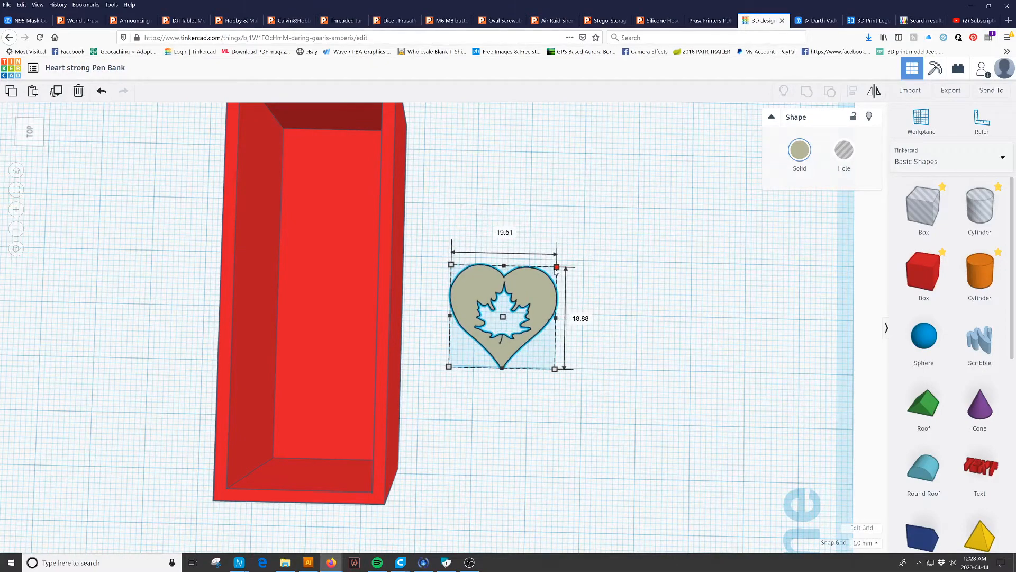
{"action": "left_click_drag", "start_coordinate": [549, 329], "coordinate": [625, 318]}
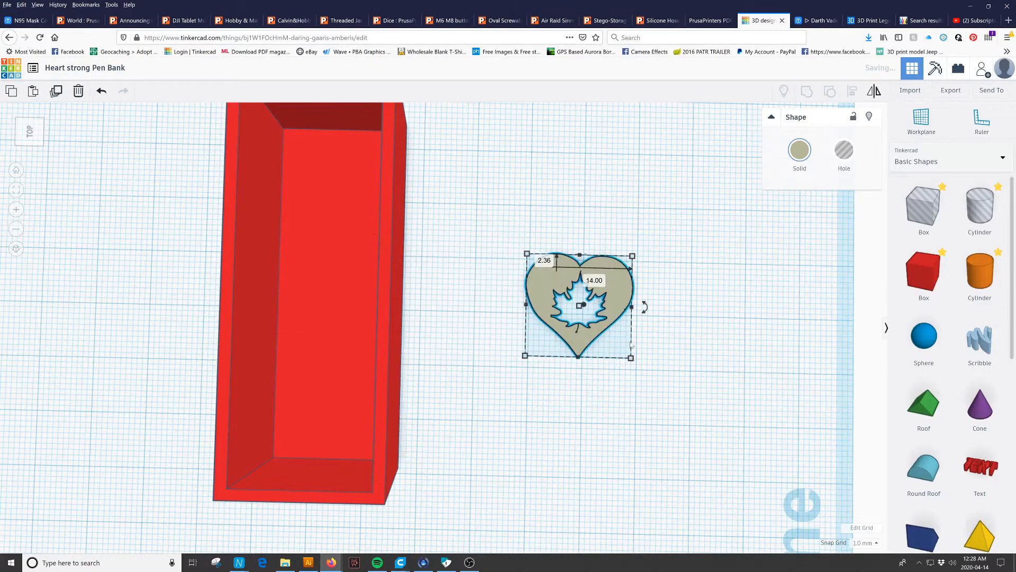
{"action": "right_click_drag", "start_coordinate": [622, 401], "coordinate": [534, 324]}
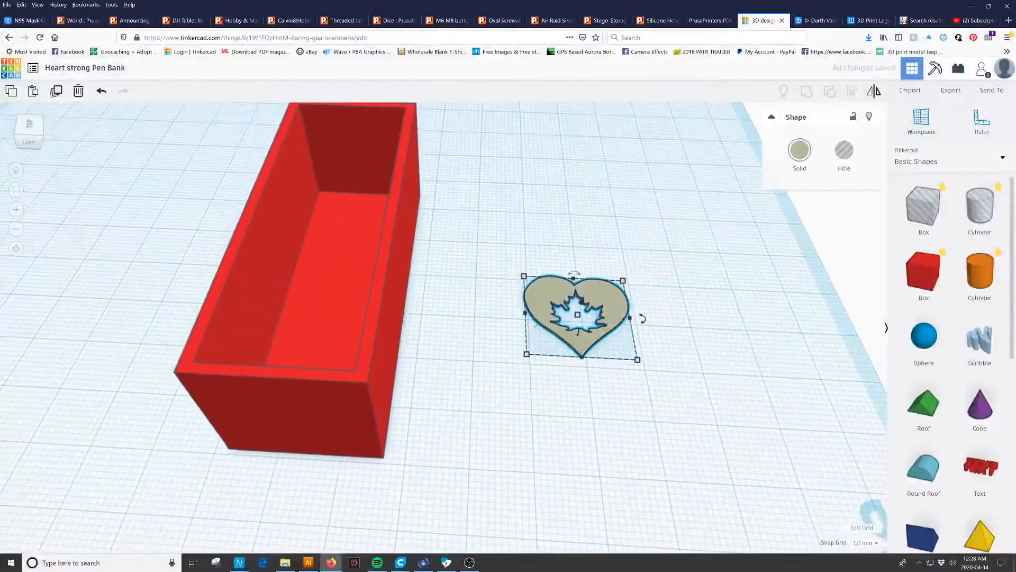
{"action": "left_click_drag", "start_coordinate": [542, 308], "coordinate": [496, 313]}
{"action": "right_click_drag", "start_coordinate": [594, 325], "coordinate": [541, 301]}
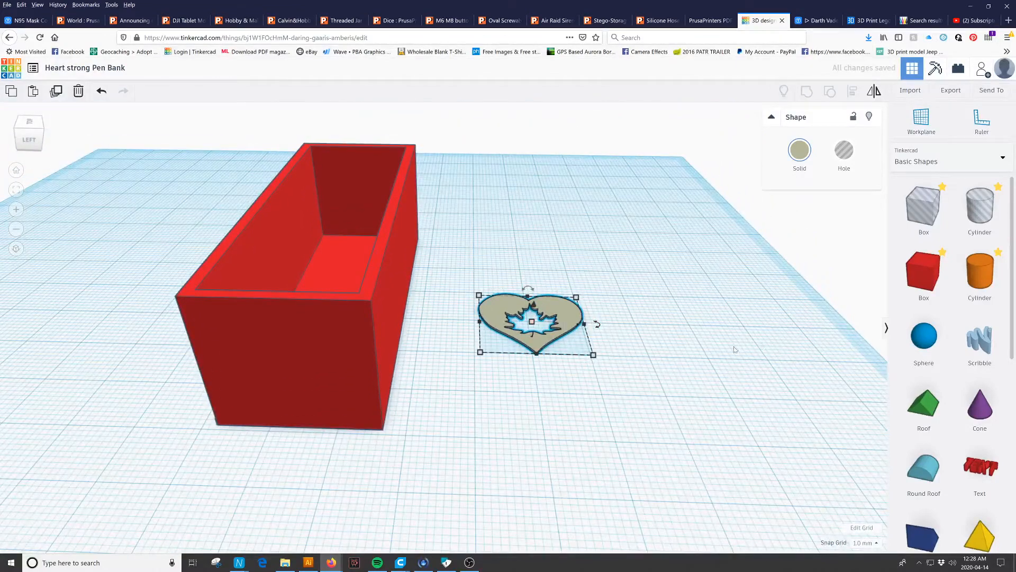
Stretch the heart taller and move it about 36 mm into the red box to try the fit
{"action": "mouse_move", "coordinate": [532, 324]}
{"action": "left_click_drag", "start_coordinate": [531, 324], "coordinate": [527, 212]}
{"action": "right_click_drag", "start_coordinate": [527, 211], "coordinate": [506, 307]}
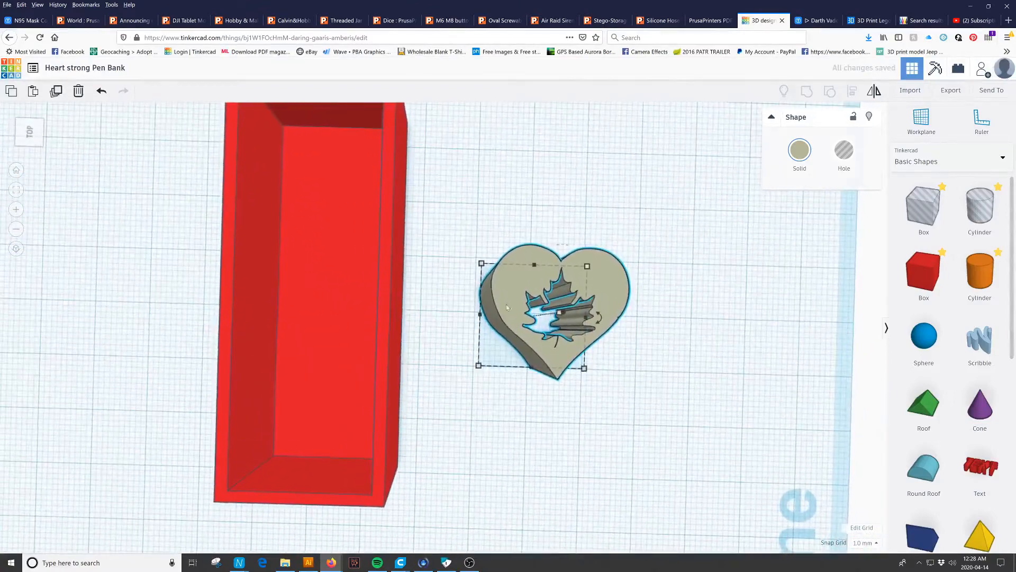
{"action": "left_click_drag", "start_coordinate": [503, 294], "coordinate": [249, 235]}
{"action": "key", "text": "f"}
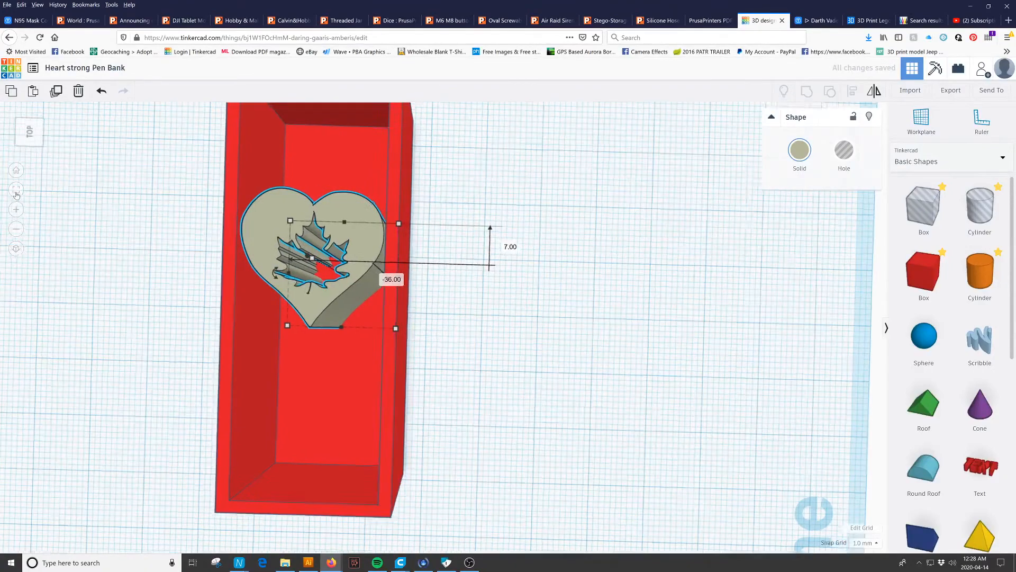
{"action": "scroll", "coordinate": [312, 307], "scroll_direction": "down", "scroll_amount": 5}
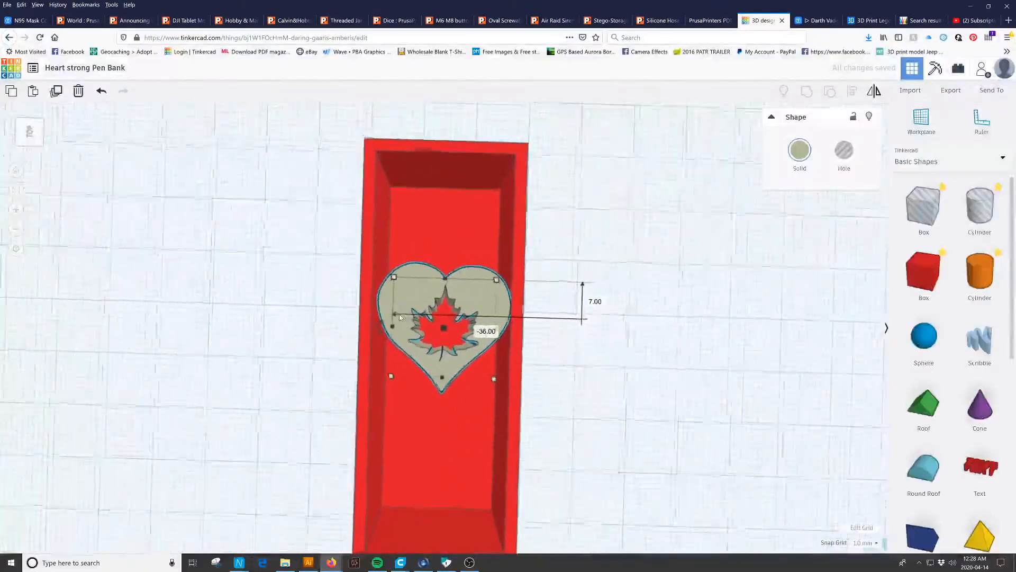
{"action": "scroll", "coordinate": [401, 312], "scroll_direction": "up", "scroll_amount": 2}
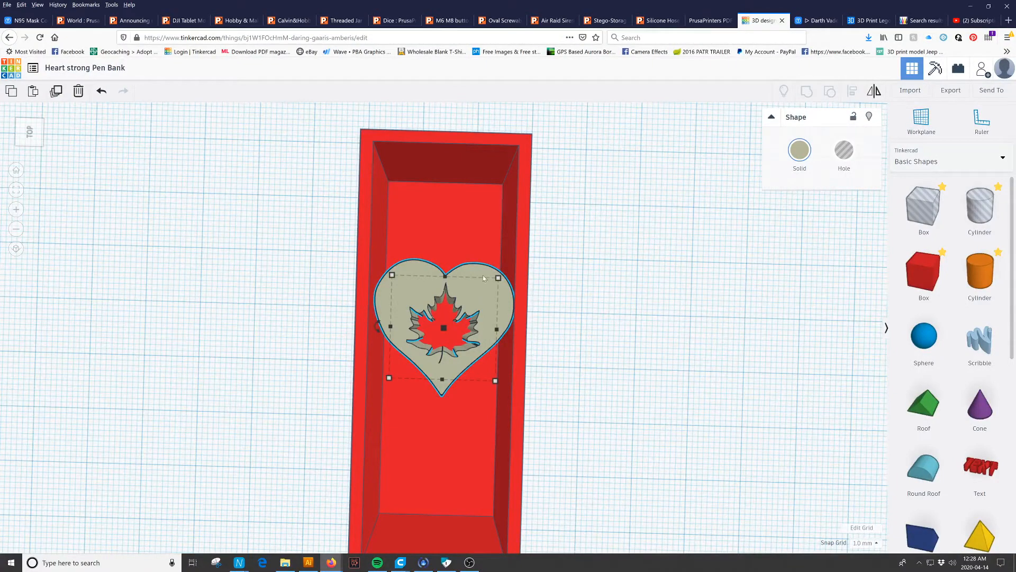
Shrink the heart further to fit between the box's long walls, and move it about 41 mm back out beside the box
{"action": "mouse_move", "coordinate": [498, 277]}
{"action": "left_click_drag", "start_coordinate": [498, 277], "coordinate": [466, 251]}
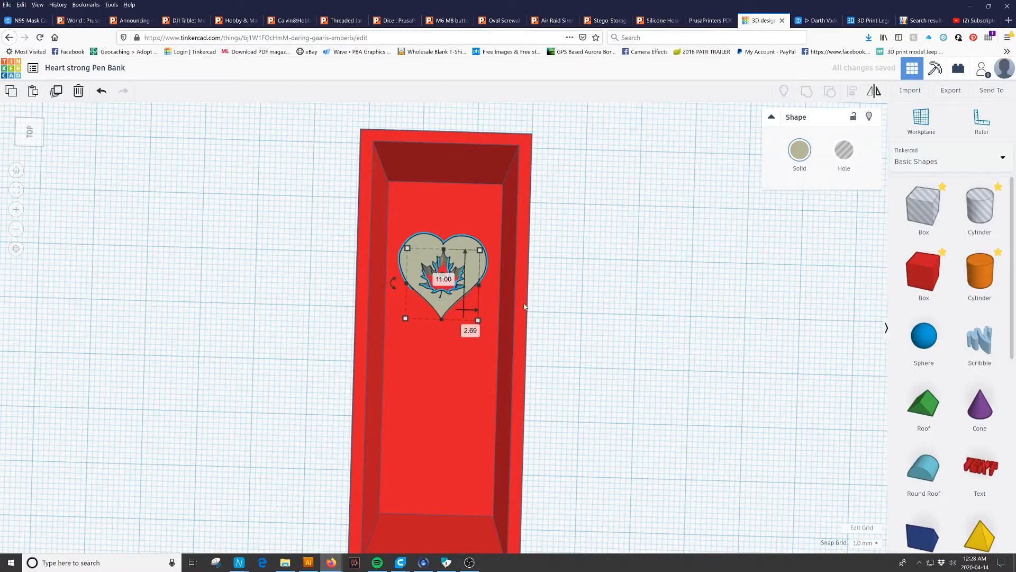
{"action": "left_click_drag", "start_coordinate": [471, 269], "coordinate": [731, 265]}
{"action": "left_click", "coordinate": [16, 189]}
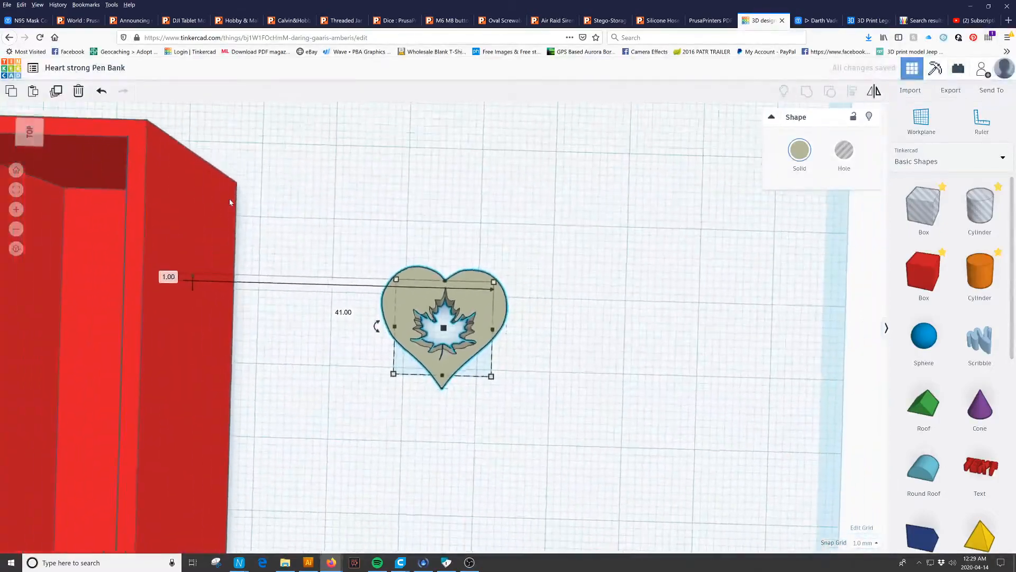
Shift the heart about 4.7 mm toward the red box and fine-tune its position in small nudges
{"action": "left_click_drag", "start_coordinate": [420, 300], "coordinate": [399, 299]}
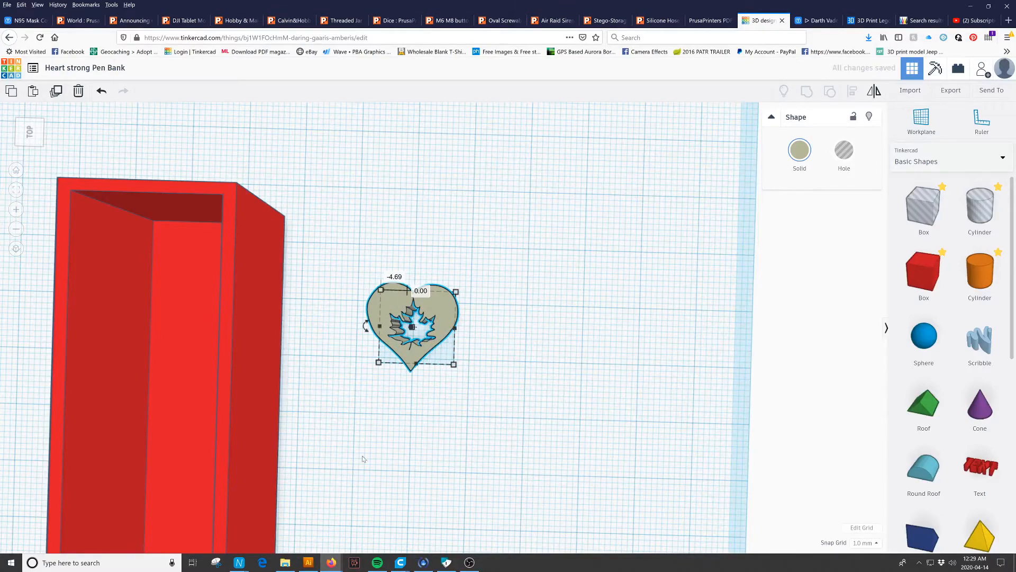
{"action": "mouse_move", "coordinate": [567, 466]}
{"action": "right_mouse_down"}
{"action": "mouse_move", "coordinate": [583, 466]}
{"action": "mouse_move", "coordinate": [574, 477]}
{"action": "right_mouse_up"}
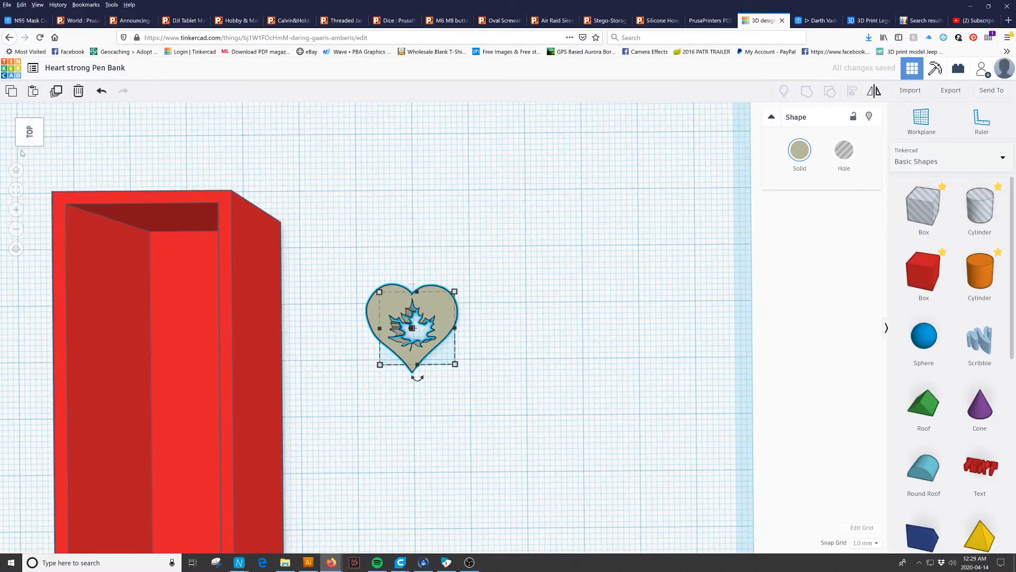
{"action": "left_click", "coordinate": [16, 189]}
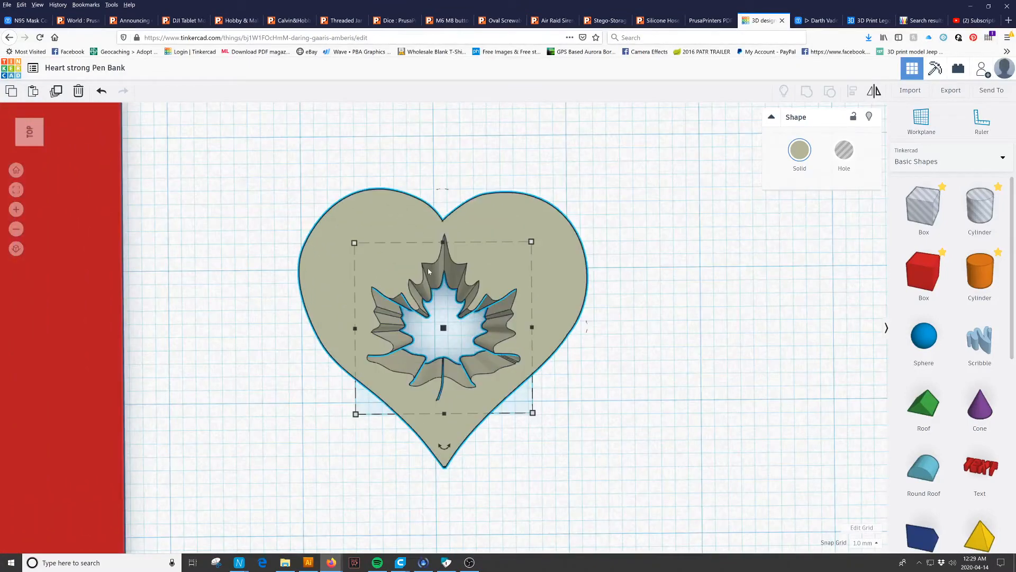
{"action": "key", "text": "Left"}
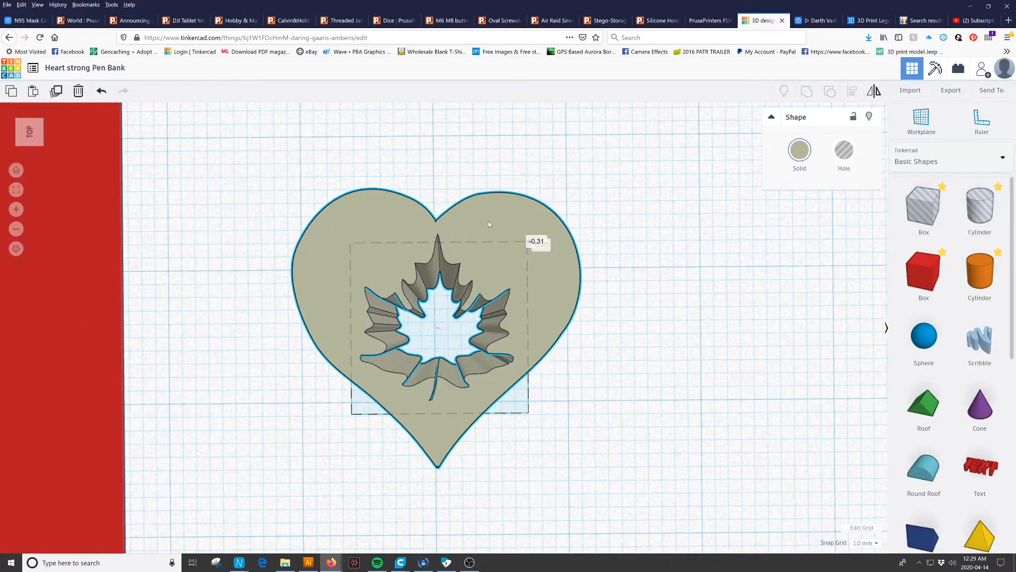
{"action": "key", "text": "Left"}
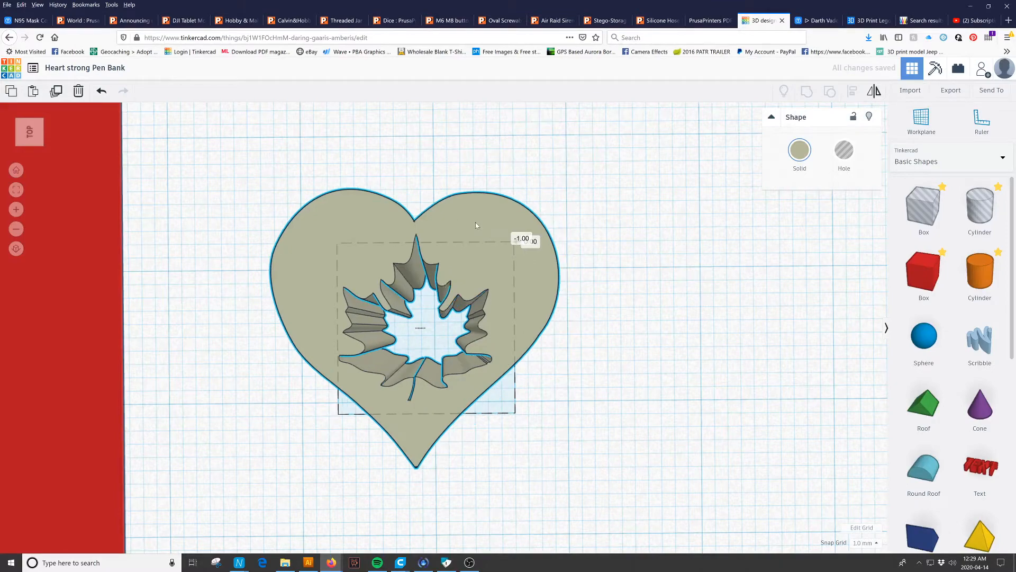
{"action": "key", "text": "Right"}
Flatten the heart to a height of 1 mm
{"action": "right_click_drag", "start_coordinate": [499, 514], "coordinate": [470, 308]}
{"action": "left_click_drag", "start_coordinate": [438, 195], "coordinate": [435, 441]}
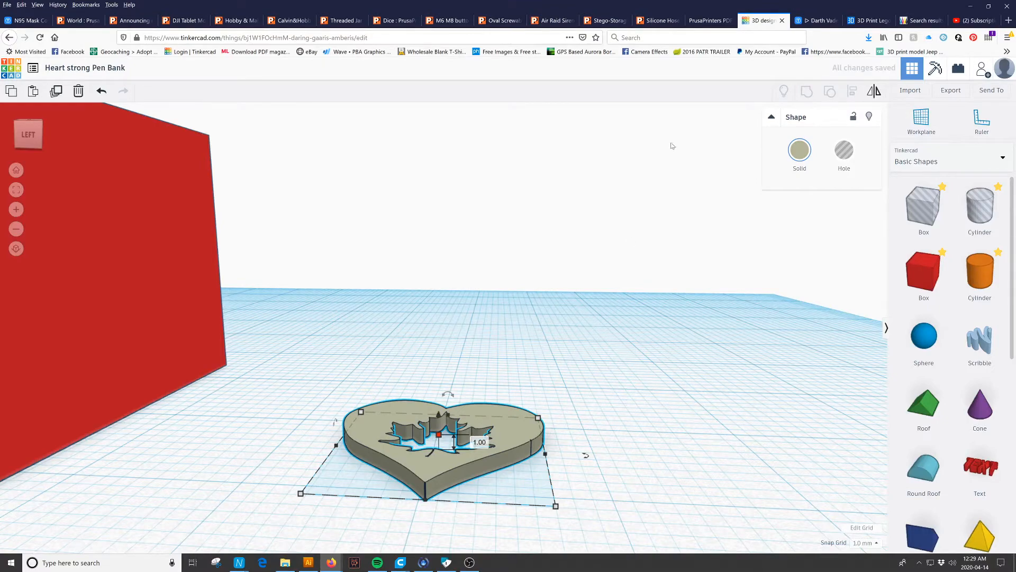
{"action": "right_click_drag", "start_coordinate": [471, 316], "coordinate": [449, 269]}
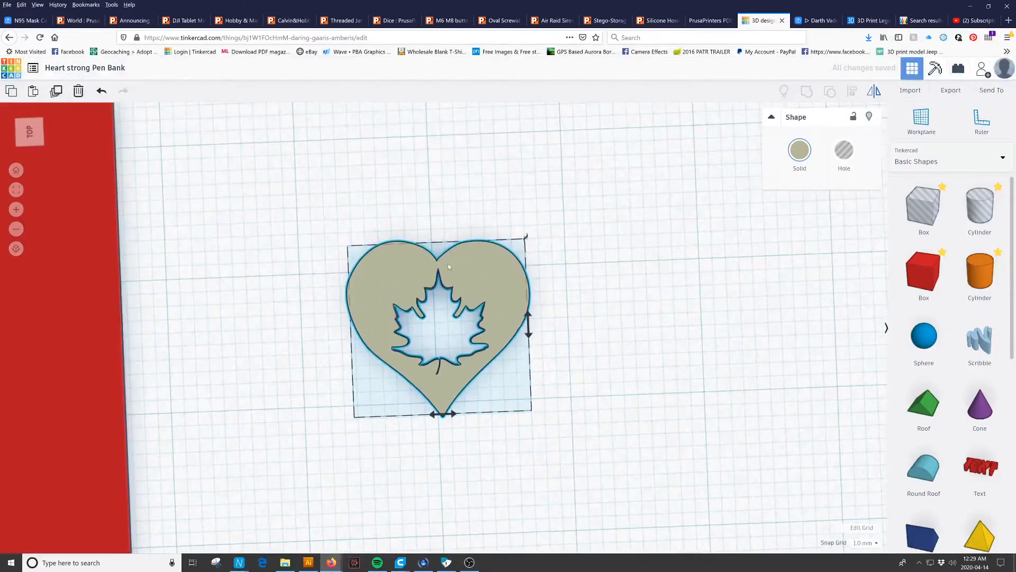
Turn off grid snapping and shift the heart slightly toward the red box
{"action": "mouse_move", "coordinate": [457, 272]}
{"action": "left_mouse_down"}
{"action": "mouse_move", "coordinate": [442, 267]}
{"action": "mouse_move", "coordinate": [464, 262]}
{"action": "left_mouse_up"}
{"action": "left_click", "coordinate": [863, 542]}
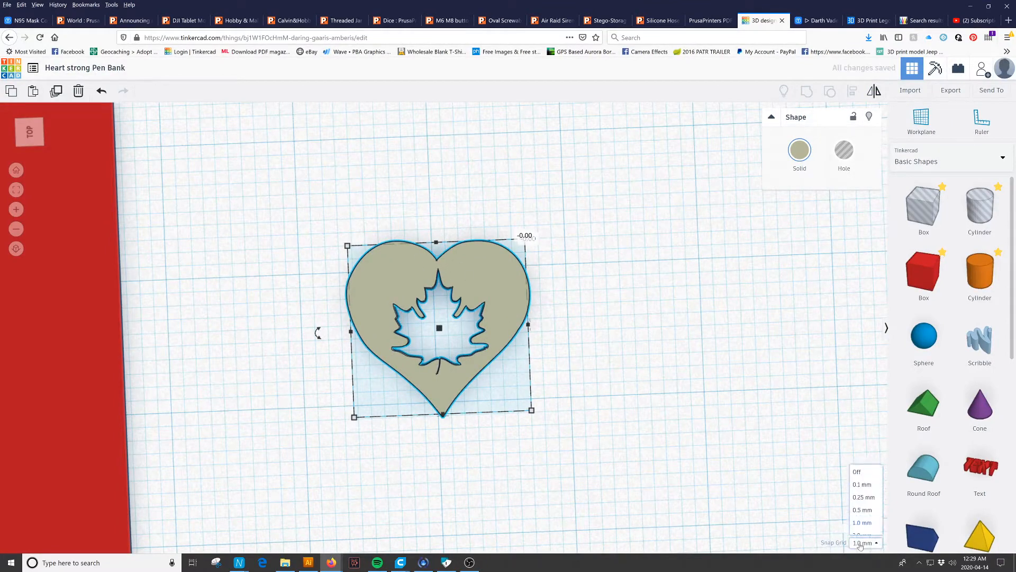
{"action": "left_click", "coordinate": [856, 447]}
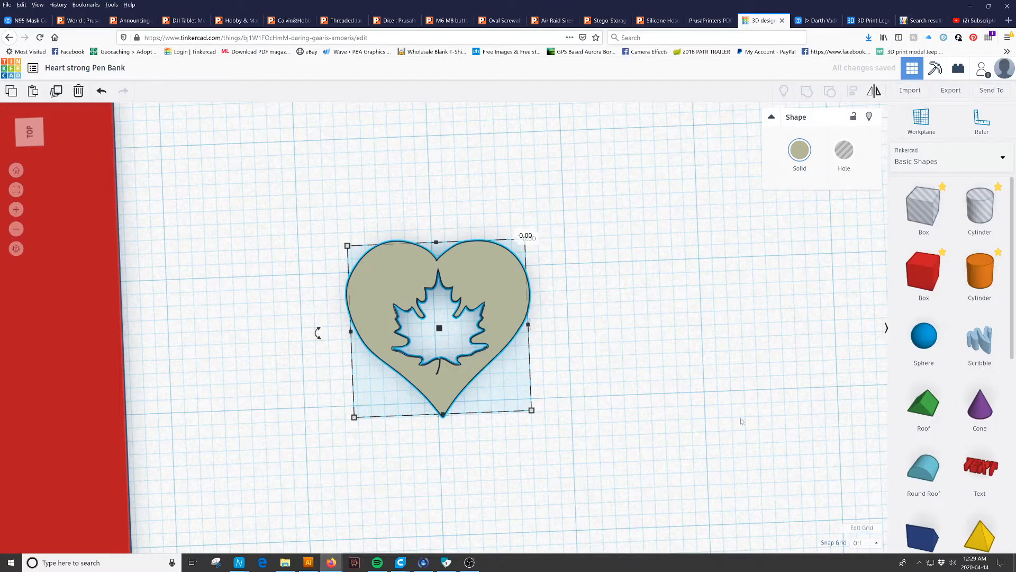
{"action": "left_click_drag", "start_coordinate": [487, 287], "coordinate": [487, 276]}
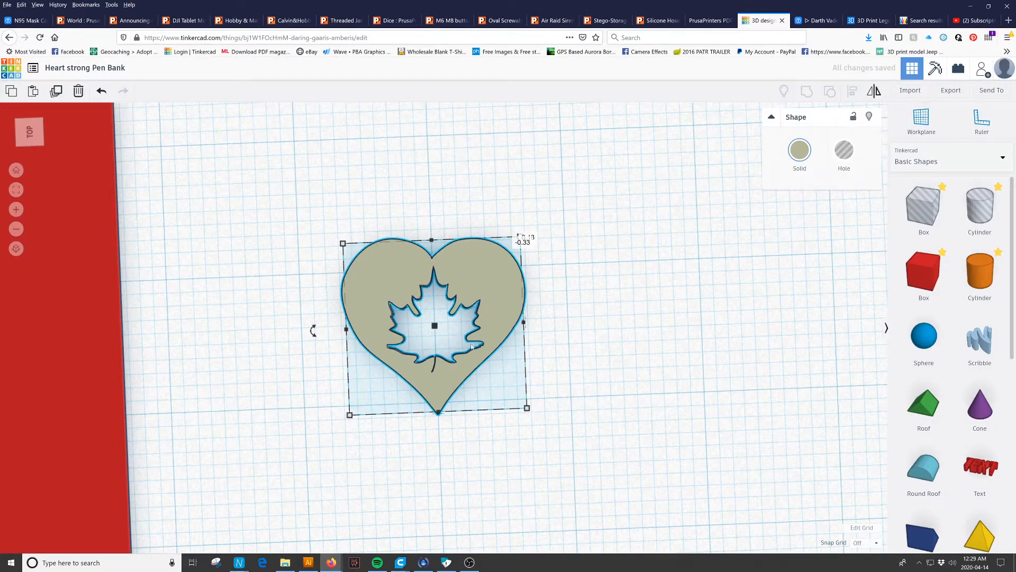
Move the red box closer to the heart and stretch the heart into a tall column about 20 mm high
{"action": "left_click_drag", "start_coordinate": [53, 304], "coordinate": [164, 312]}
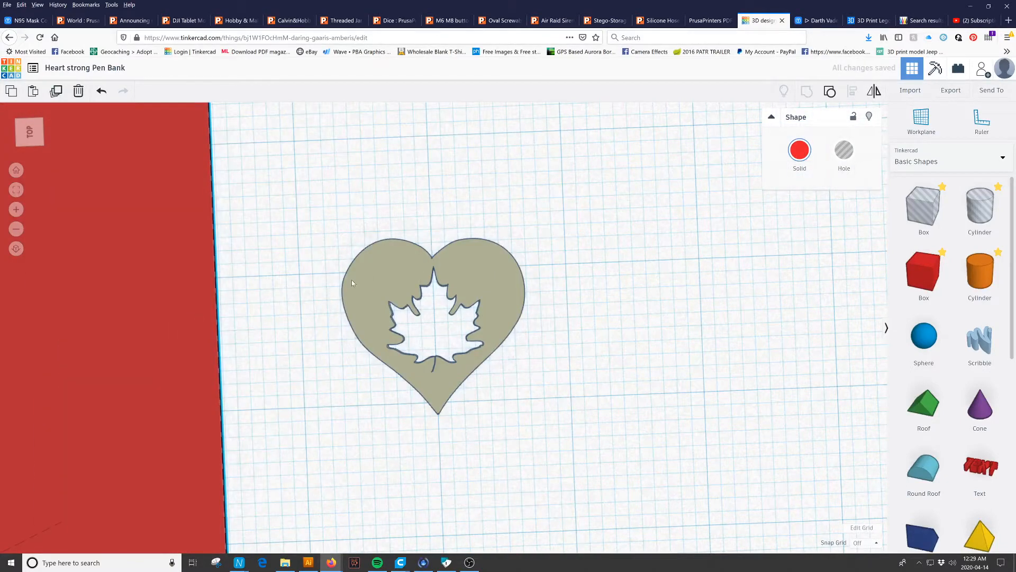
{"action": "left_click", "coordinate": [416, 301]}
{"action": "right_click_drag", "start_coordinate": [497, 405], "coordinate": [474, 291]}
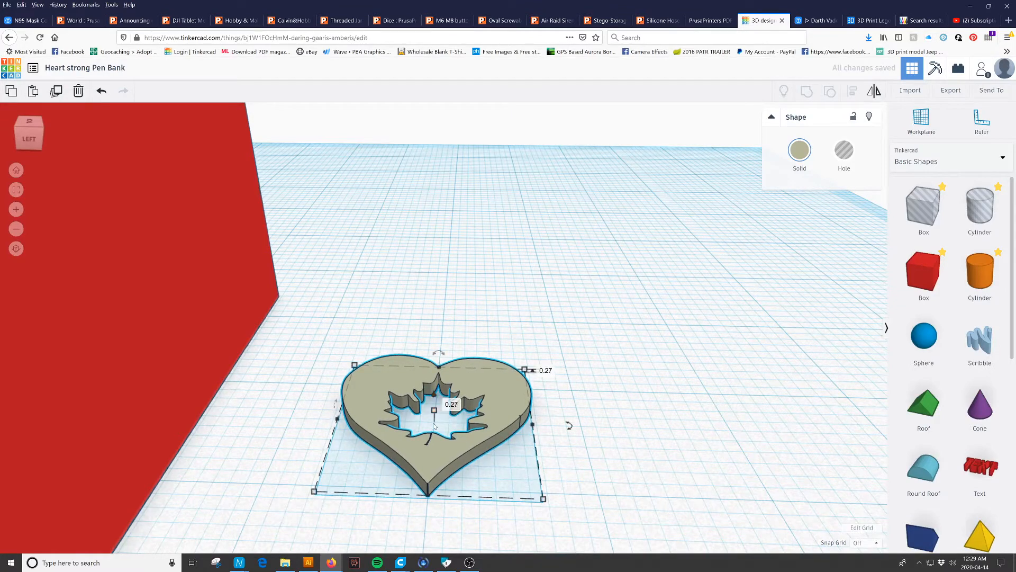
{"action": "left_click_drag", "start_coordinate": [434, 416], "coordinate": [392, 105]}
{"action": "right_click_drag", "start_coordinate": [383, 254], "coordinate": [390, 463]}
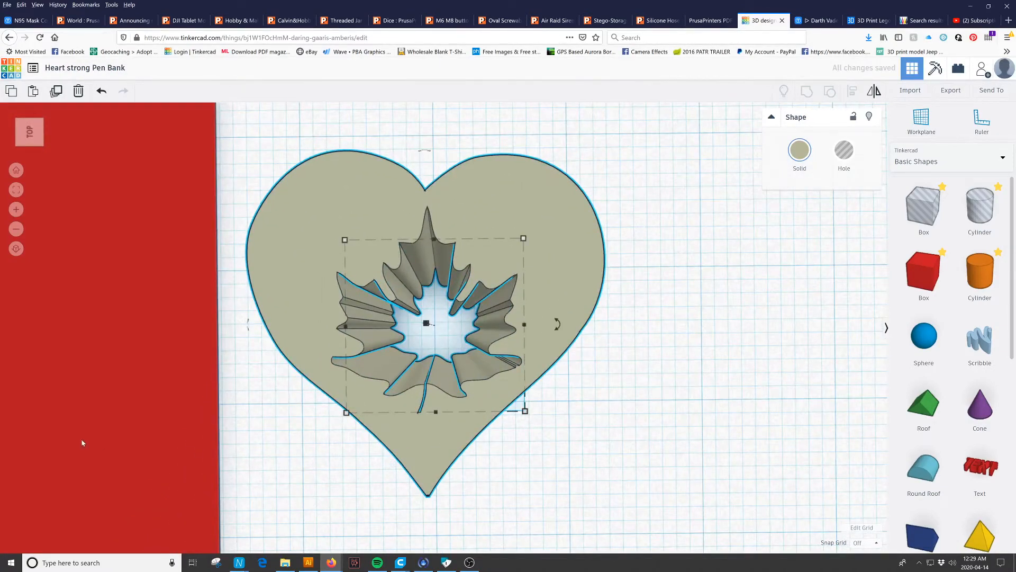
Move the red box about 25.6 mm over the heart and another 3 mm to centre the heart between its long walls
{"action": "left_click_drag", "start_coordinate": [108, 395], "coordinate": [612, 365]}
{"action": "scroll", "coordinate": [586, 358], "scroll_direction": "down", "scroll_amount": 5}
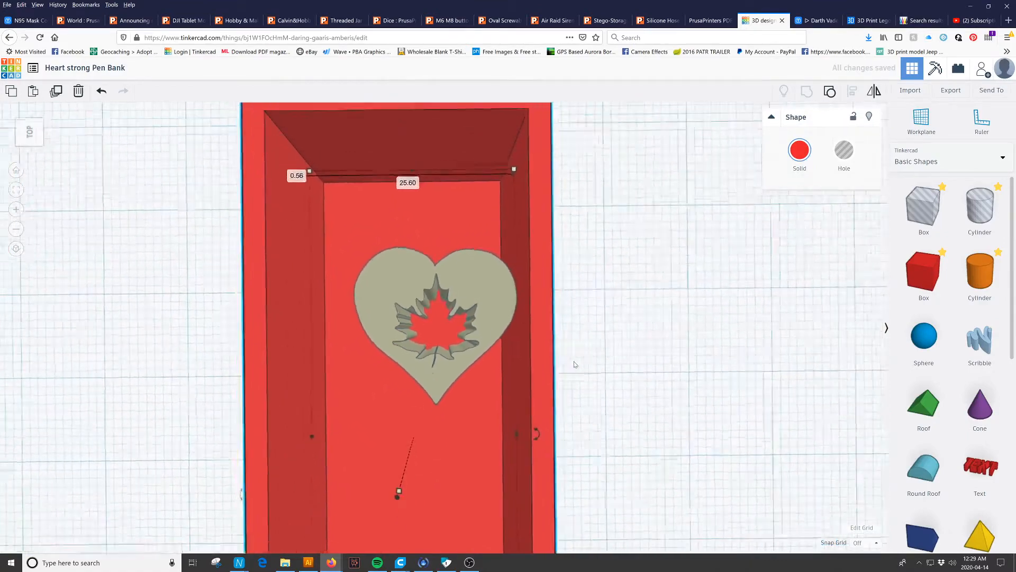
{"action": "scroll", "coordinate": [569, 358], "scroll_direction": "down", "scroll_amount": 3}
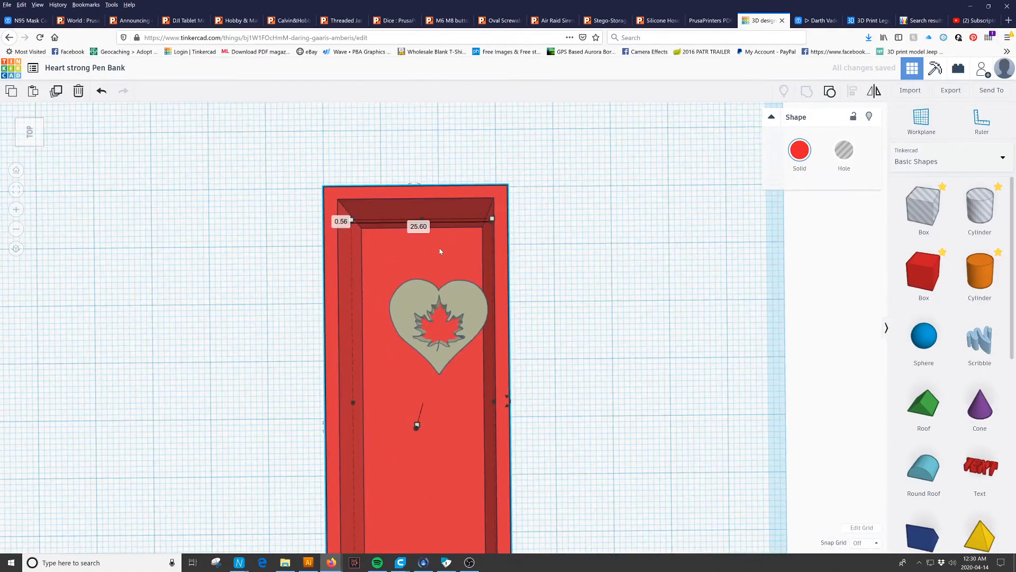
{"action": "left_click_drag", "start_coordinate": [440, 251], "coordinate": [454, 256]}
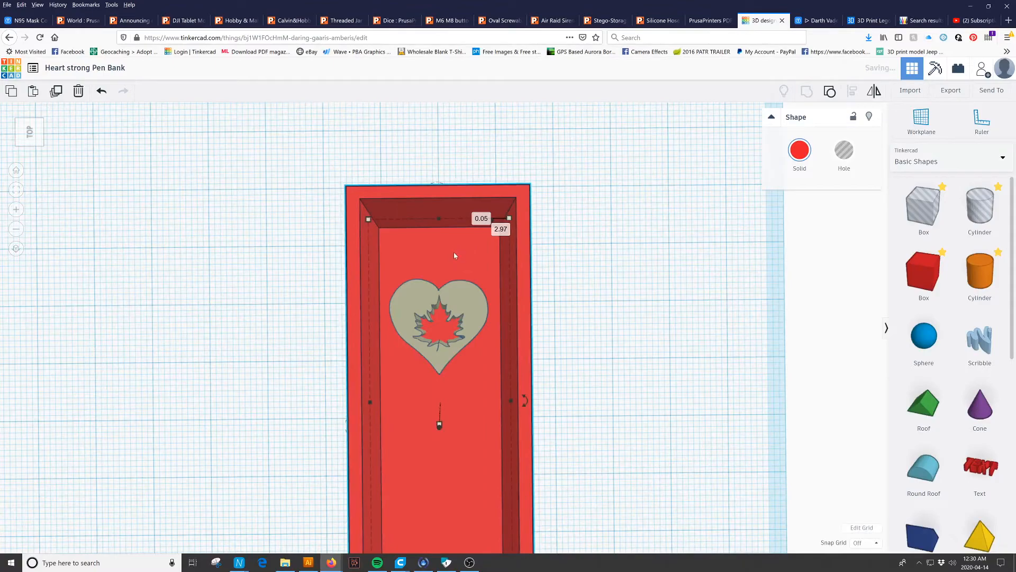
{"action": "scroll", "coordinate": [454, 256], "scroll_direction": "down", "scroll_amount": 5}
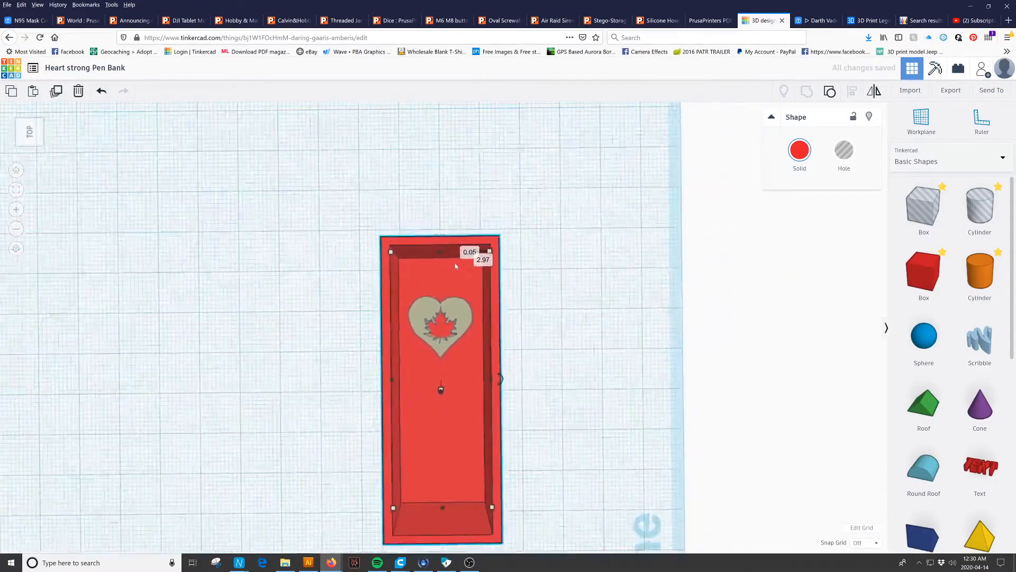
{"action": "scroll", "coordinate": [455, 265], "scroll_direction": "up", "scroll_amount": 5}
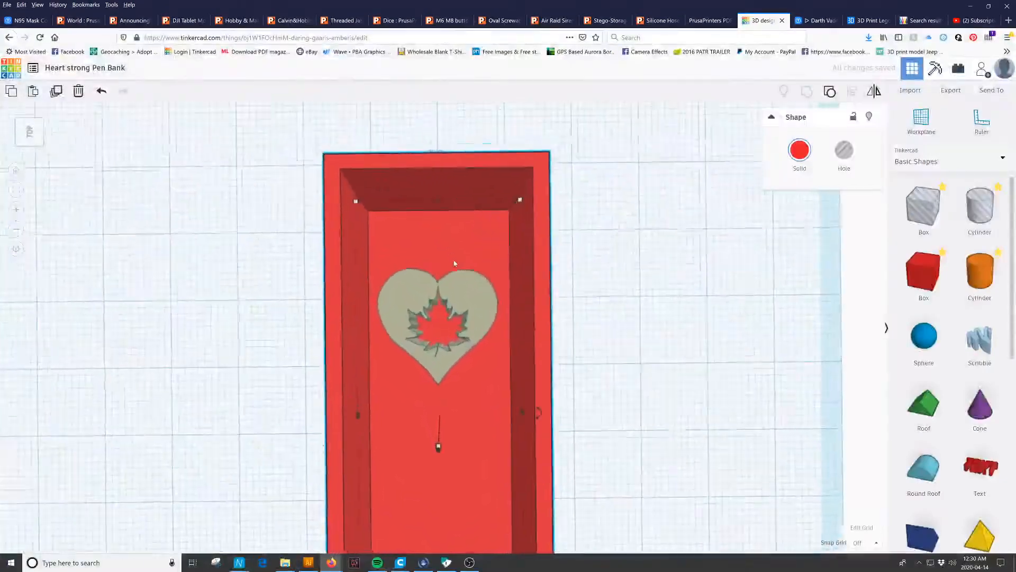
Try to change the red box's height to about 23 mm, and undo that change
{"action": "right_click_drag", "start_coordinate": [453, 373], "coordinate": [446, 276]}
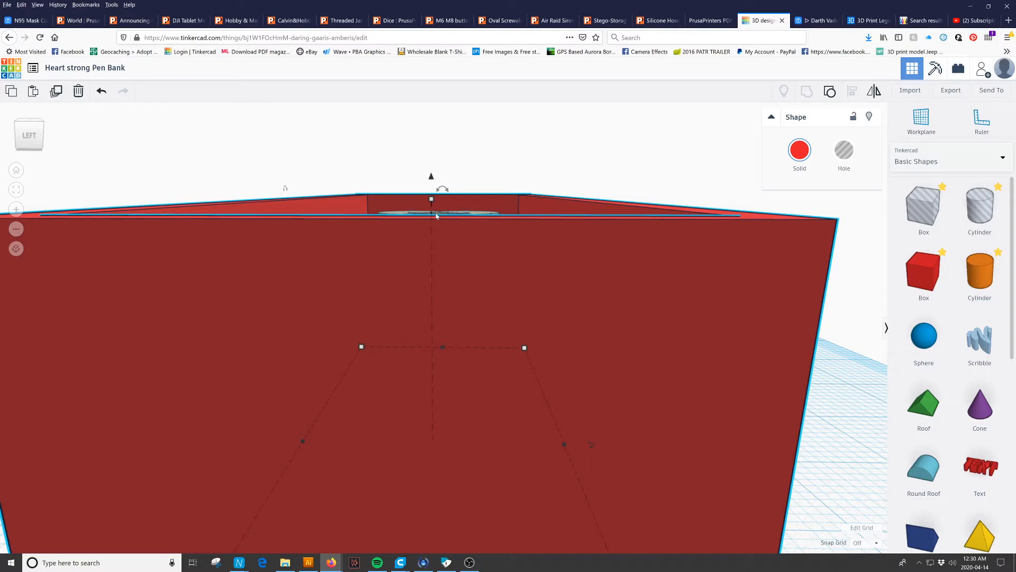
{"action": "right_click_drag", "start_coordinate": [439, 216], "coordinate": [434, 213]}
{"action": "mouse_move", "coordinate": [430, 213]}
{"action": "left_click_drag", "start_coordinate": [430, 210], "coordinate": [429, 204]}
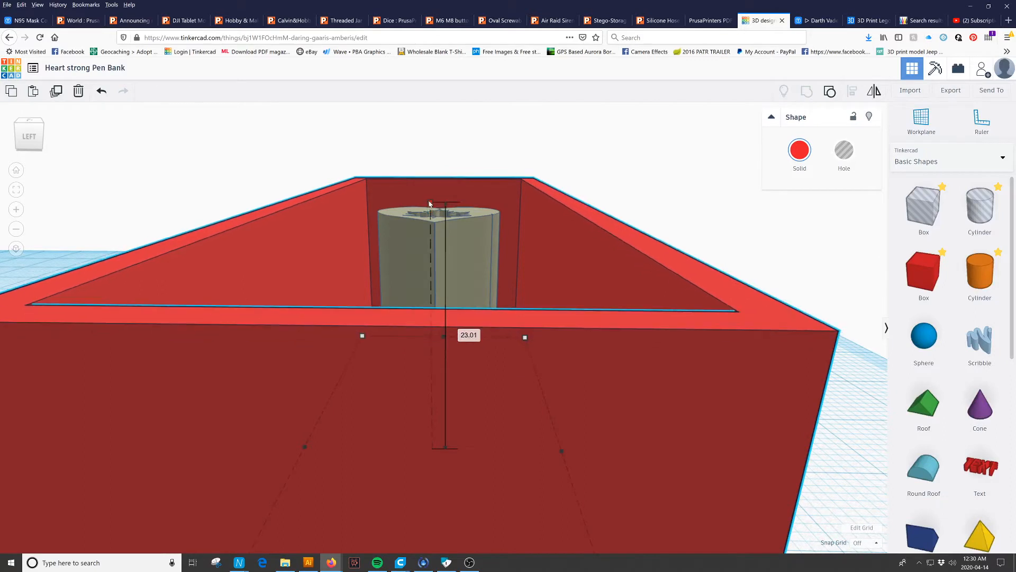
{"action": "key", "text": "ctrl+z"}
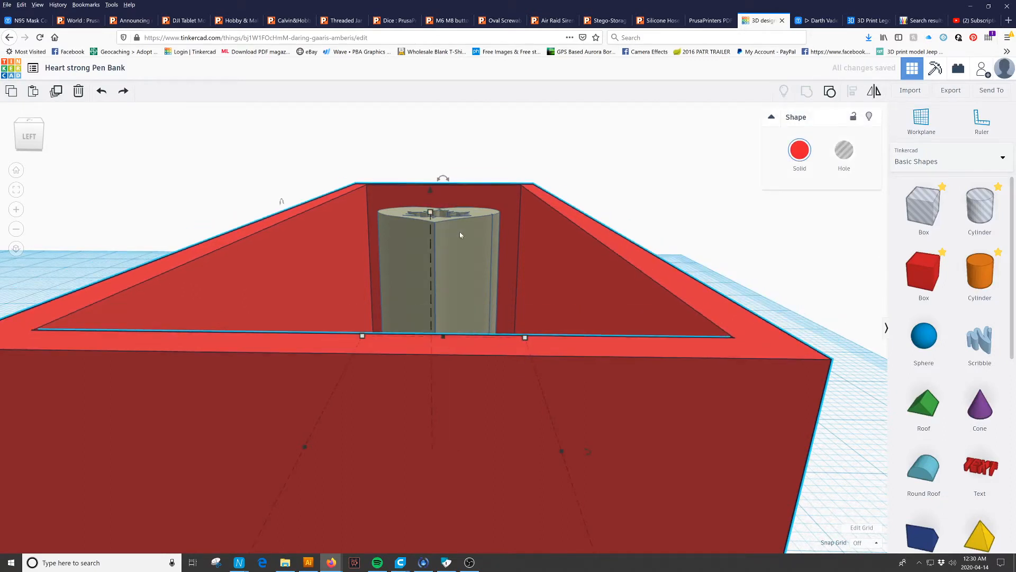
Stretch the heart column inside the red box to about 21.15 mm high
{"action": "left_click", "coordinate": [460, 231]}
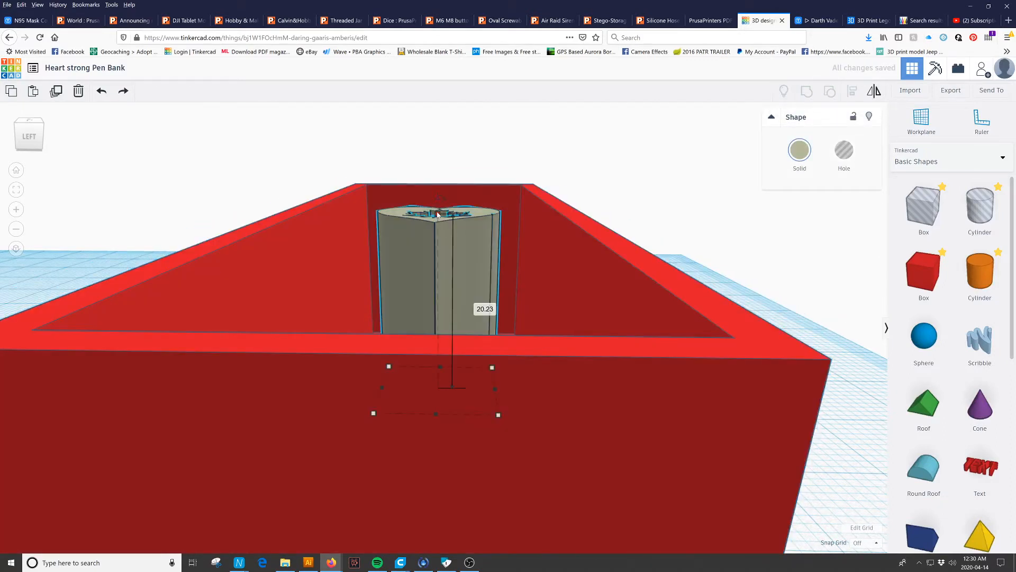
{"action": "left_click_drag", "start_coordinate": [437, 213], "coordinate": [437, 211]}
{"action": "right_click_drag", "start_coordinate": [438, 210], "coordinate": [443, 202]}
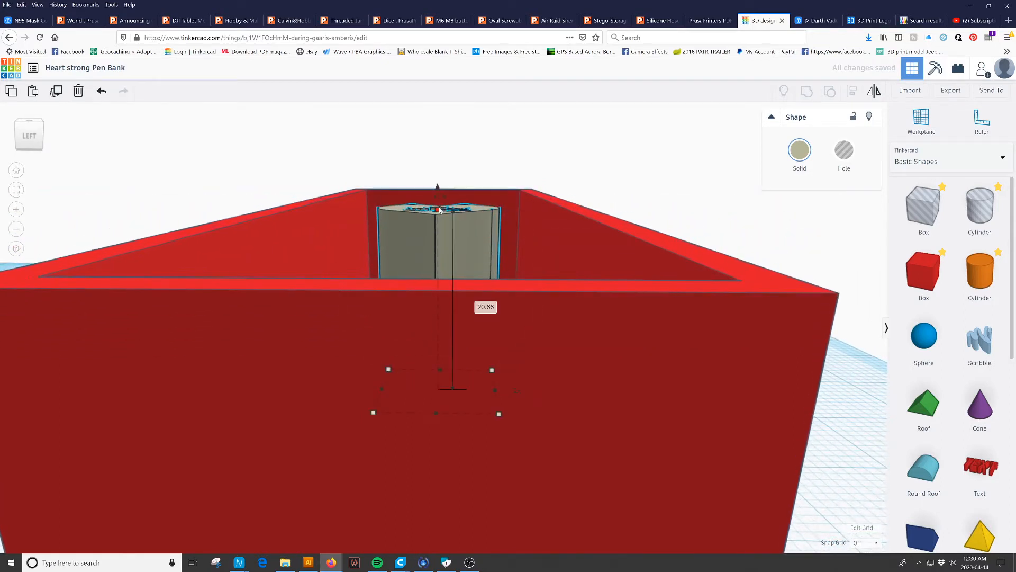
{"action": "left_click_drag", "start_coordinate": [439, 210], "coordinate": [439, 206]}
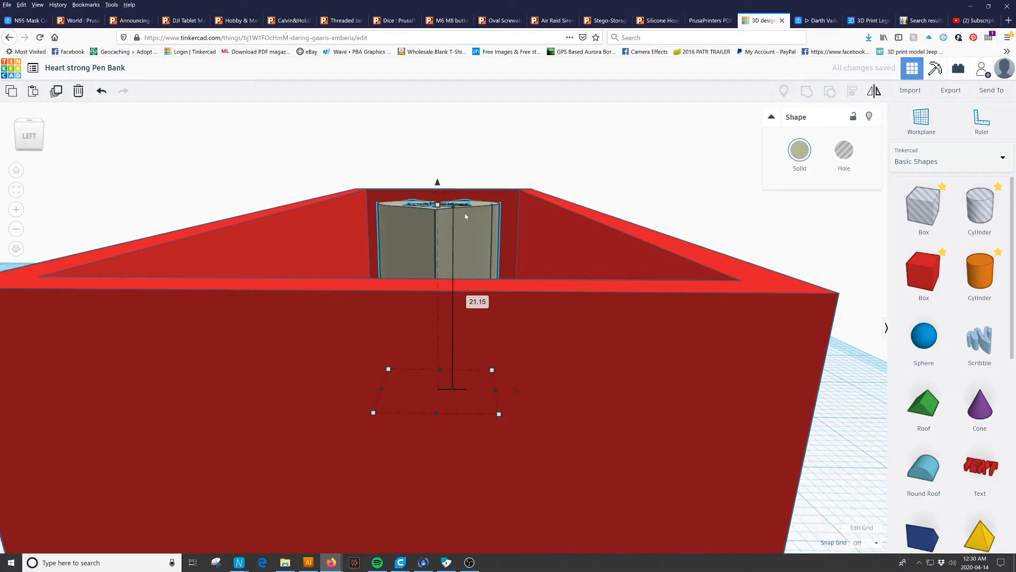
{"action": "left_click_drag", "start_coordinate": [436, 232], "coordinate": [437, 270]}
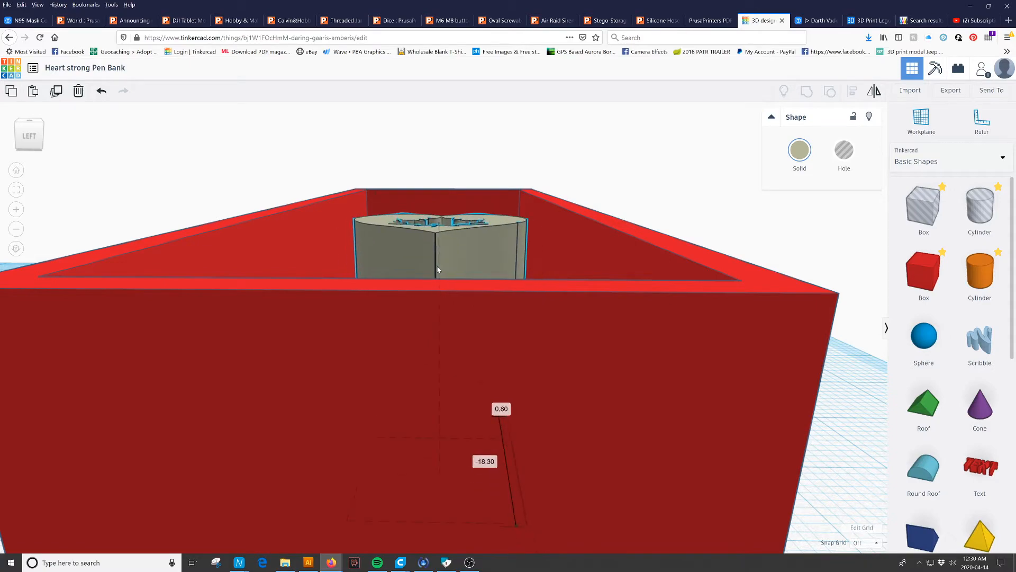
{"action": "key", "text": "ctrl+z"}
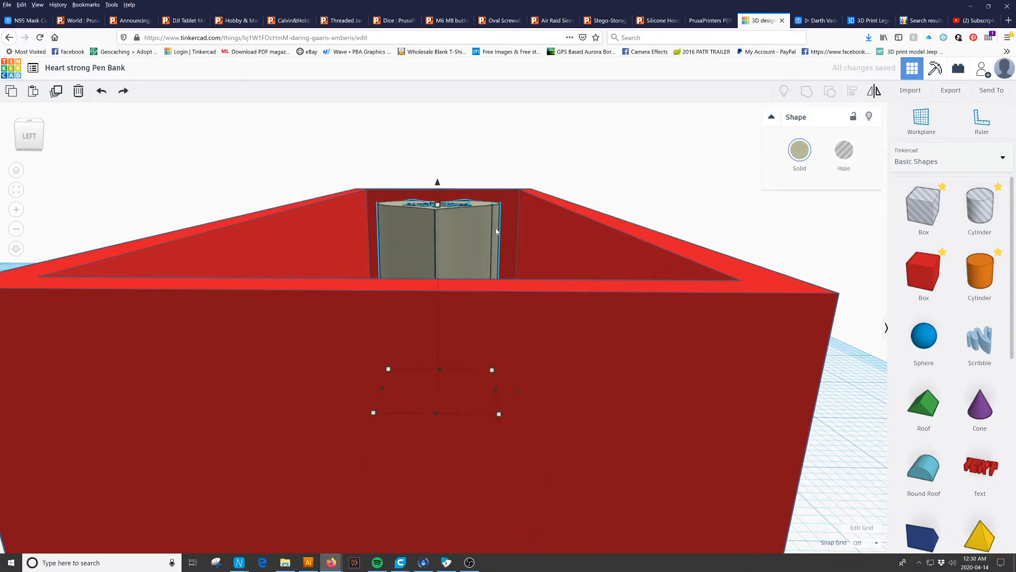
Add a hole box beside the red box, flatten it, and resize its base to about 18.98 by 5.55 mm
{"action": "right_click_drag", "start_coordinate": [542, 168], "coordinate": [547, 244]}
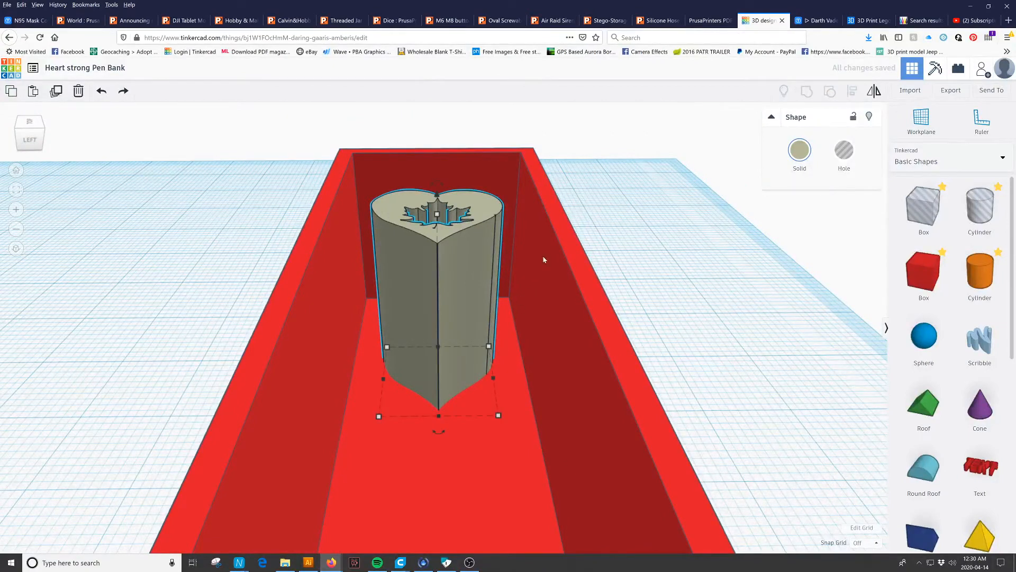
{"action": "left_click_drag", "start_coordinate": [924, 208], "coordinate": [700, 293]}
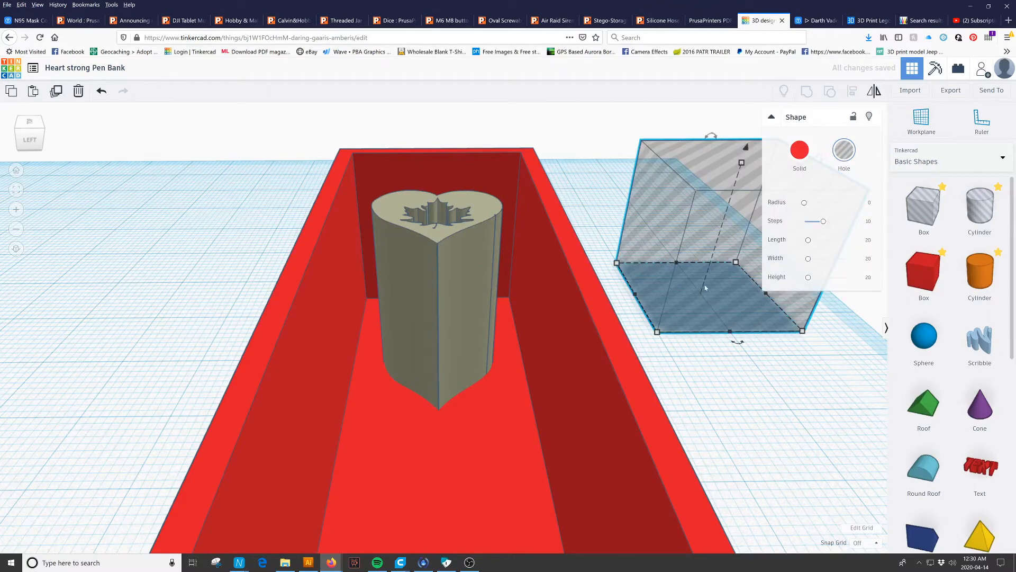
{"action": "left_click_drag", "start_coordinate": [740, 162], "coordinate": [718, 273]}
{"action": "left_click_drag", "start_coordinate": [656, 332], "coordinate": [759, 327]}
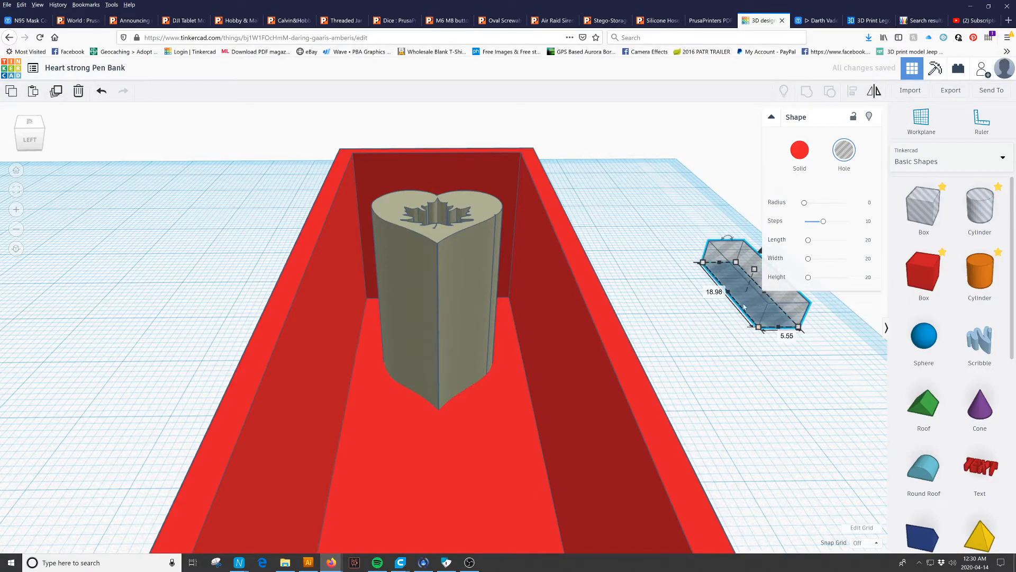
Move the hole box about 47 mm over to the heart and lower it to the heart's base
{"action": "left_click_drag", "start_coordinate": [760, 253], "coordinate": [412, 226]}
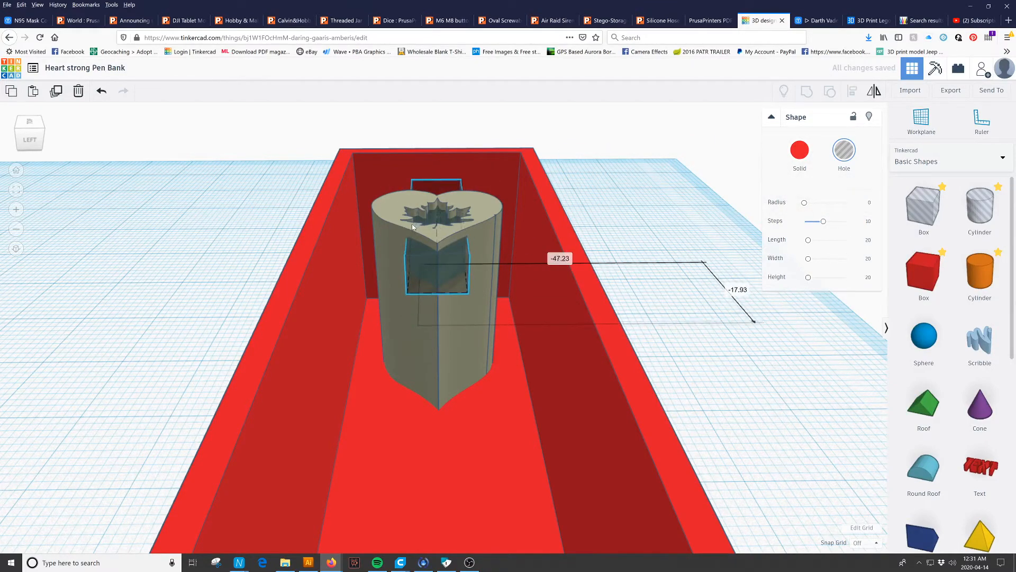
{"action": "mouse_move", "coordinate": [414, 228]}
{"action": "right_mouse_down"}
{"action": "mouse_move", "coordinate": [415, 309]}
{"action": "mouse_move", "coordinate": [413, 177]}
{"action": "mouse_move", "coordinate": [416, 218]}
{"action": "right_mouse_up"}
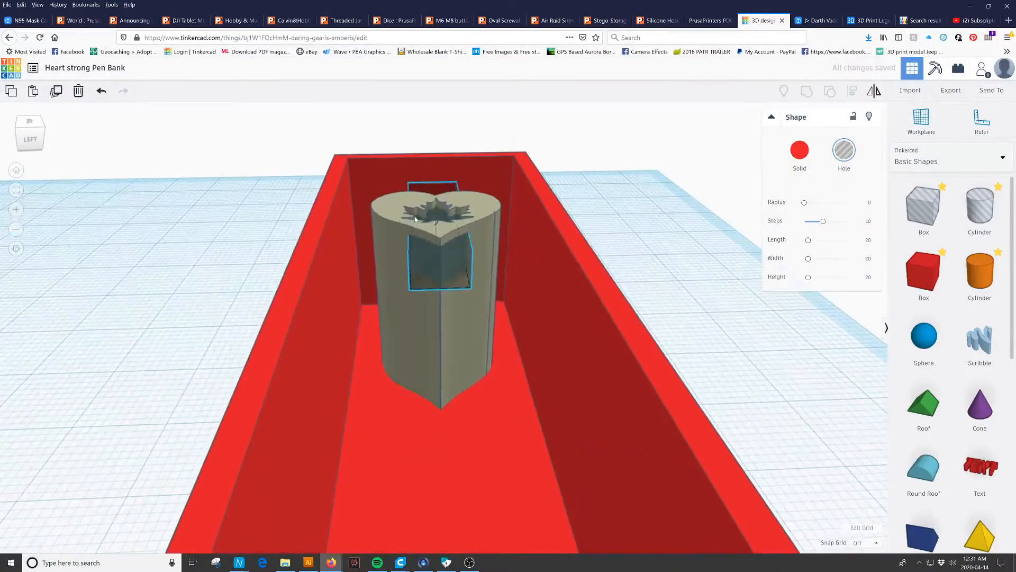
{"action": "left_click_drag", "start_coordinate": [437, 196], "coordinate": [439, 359]}
{"action": "mouse_move", "coordinate": [481, 506]}
{"action": "right_mouse_down"}
{"action": "mouse_move", "coordinate": [457, 482]}
{"action": "mouse_move", "coordinate": [438, 495]}
{"action": "mouse_move", "coordinate": [493, 503]}
{"action": "right_mouse_up"}
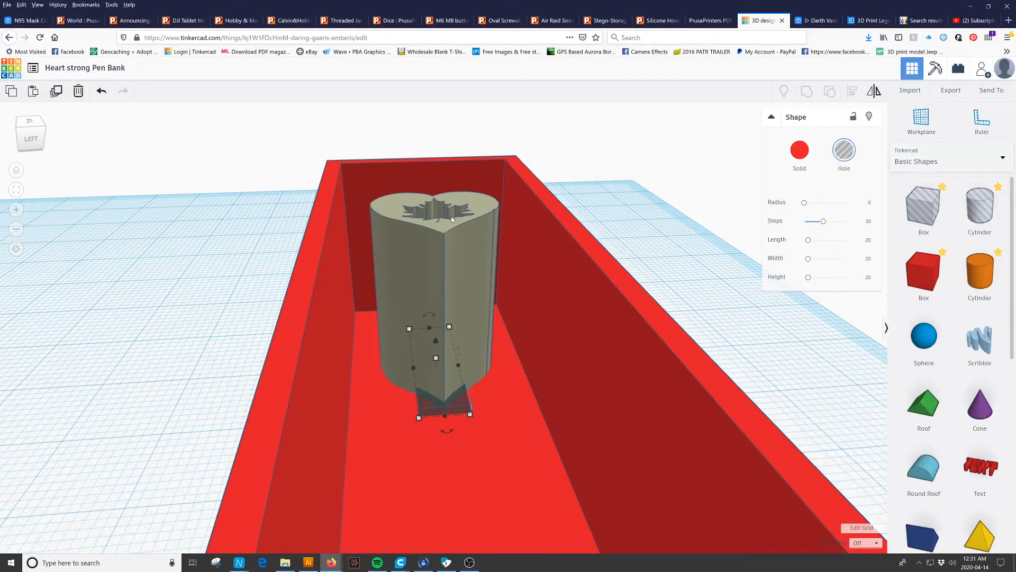
{"action": "mouse_move", "coordinate": [446, 471]}
{"action": "right_mouse_down"}
{"action": "mouse_move", "coordinate": [433, 347]}
{"action": "mouse_move", "coordinate": [440, 497]}
{"action": "mouse_move", "coordinate": [435, 455]}
{"action": "right_mouse_up"}
{"action": "left_click", "coordinate": [440, 371]}
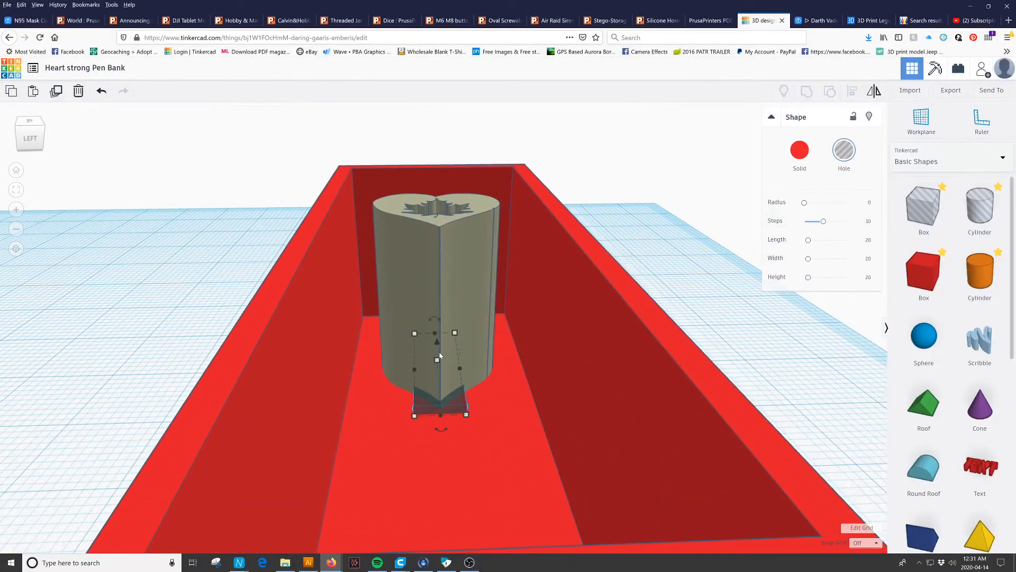
Fine-tune the hole box vertically at the heart's base and check from above that it passes beneath the maple leaf
{"action": "left_click_drag", "start_coordinate": [440, 346], "coordinate": [437, 346]}
{"action": "left_click_drag", "start_coordinate": [437, 344], "coordinate": [437, 344]}
{"action": "left_click_drag", "start_coordinate": [438, 363], "coordinate": [437, 364]}
{"action": "right_click_drag", "start_coordinate": [469, 389], "coordinate": [481, 432]}
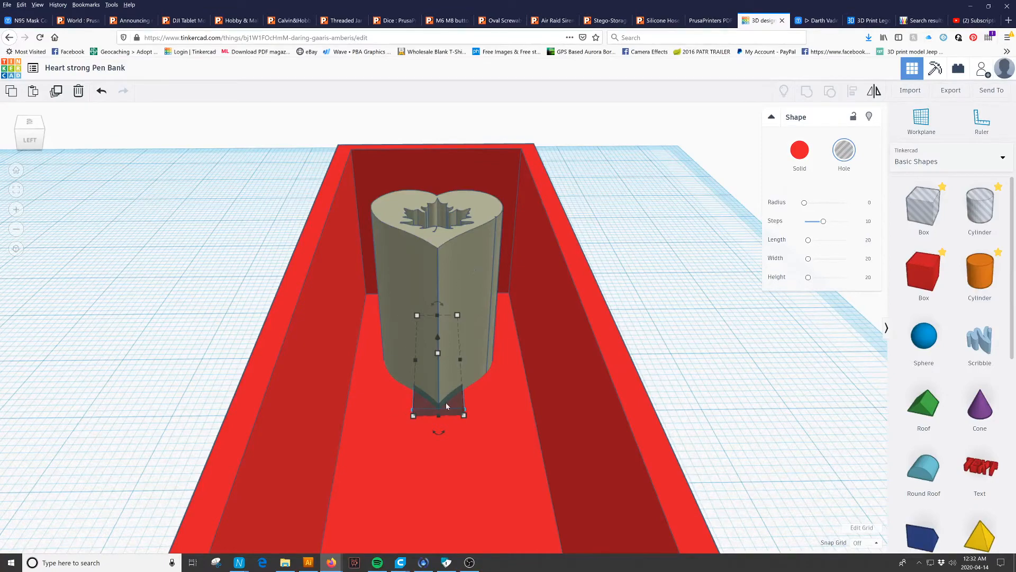
{"action": "right_click_drag", "start_coordinate": [464, 408], "coordinate": [170, 455]}
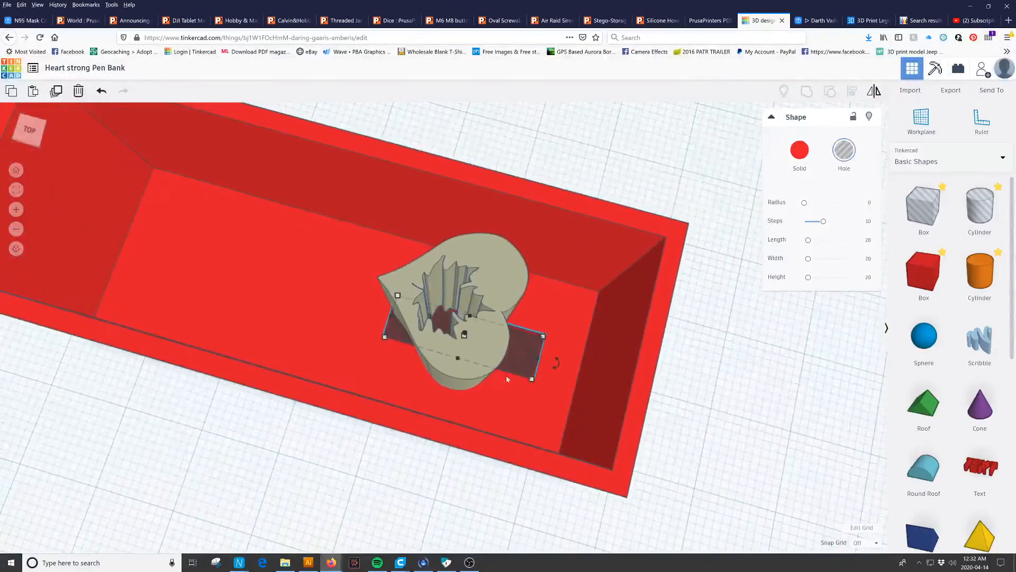
{"action": "right_click_drag", "start_coordinate": [298, 321], "coordinate": [608, 340]}
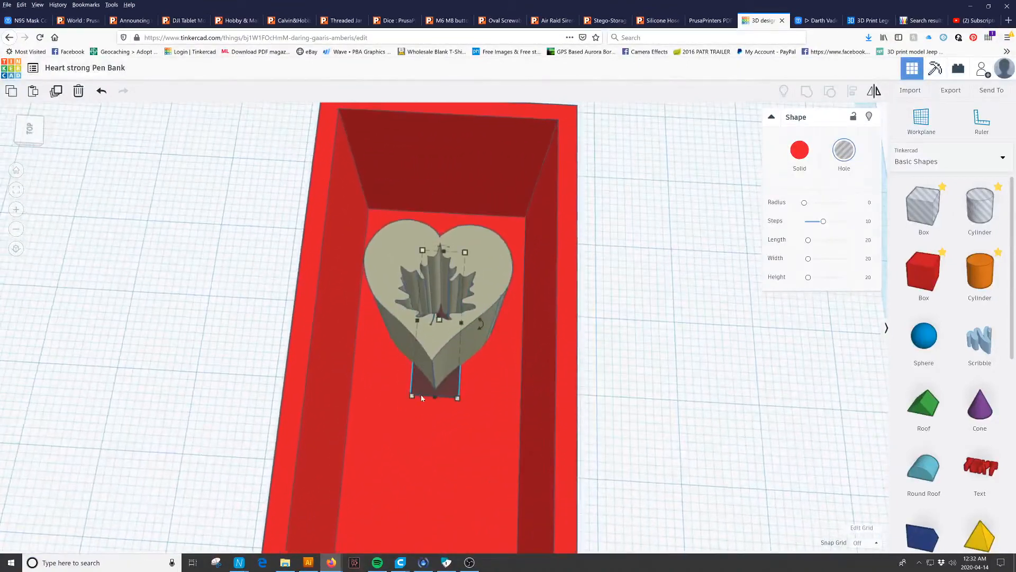
Group the hole box with the heart to cut a channel through its base, and inspect the opening
{"action": "left_click", "coordinate": [440, 335], "text": "shift"}
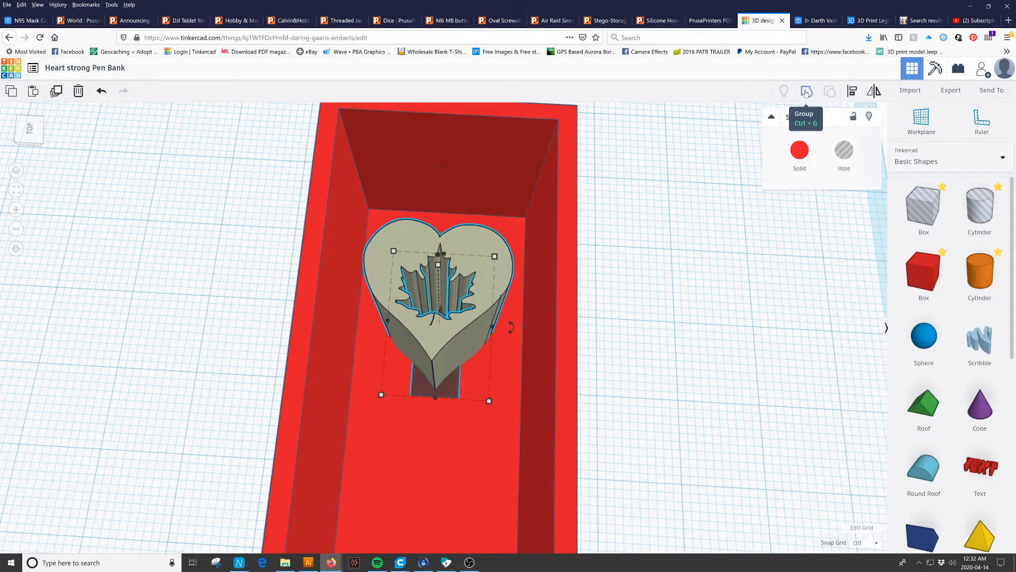
{"action": "left_click", "coordinate": [806, 93]}
{"action": "right_click_drag", "start_coordinate": [486, 440], "coordinate": [500, 322]}
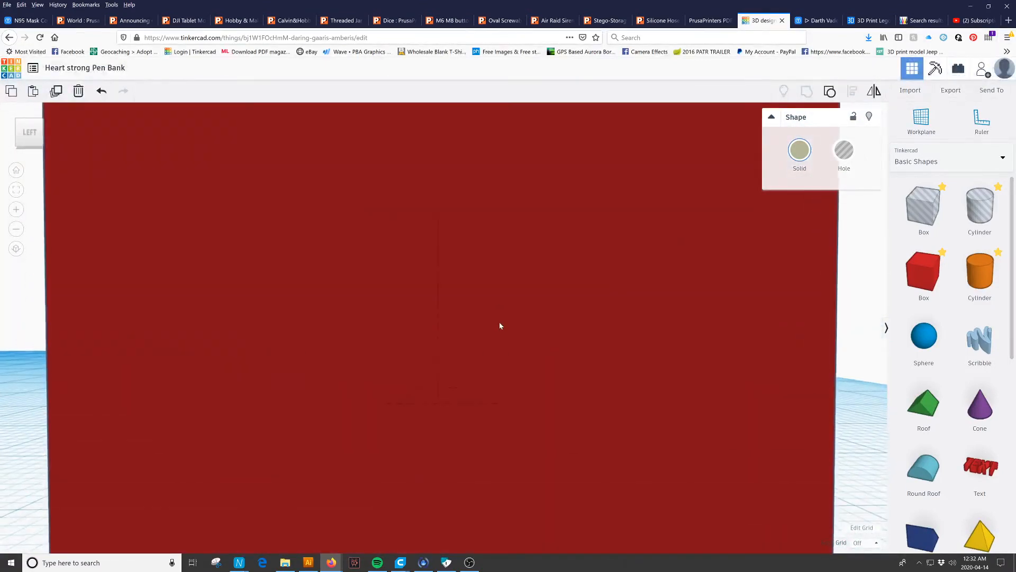
{"action": "scroll", "coordinate": [465, 428], "scroll_direction": "up", "scroll_amount": 5}
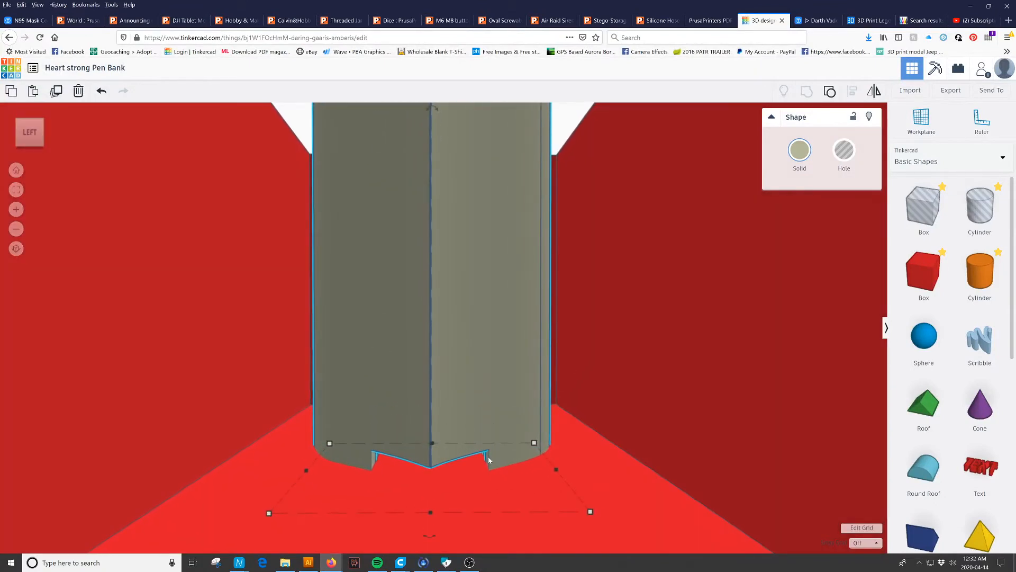
{"action": "right_click_drag", "start_coordinate": [491, 435], "coordinate": [490, 440]}
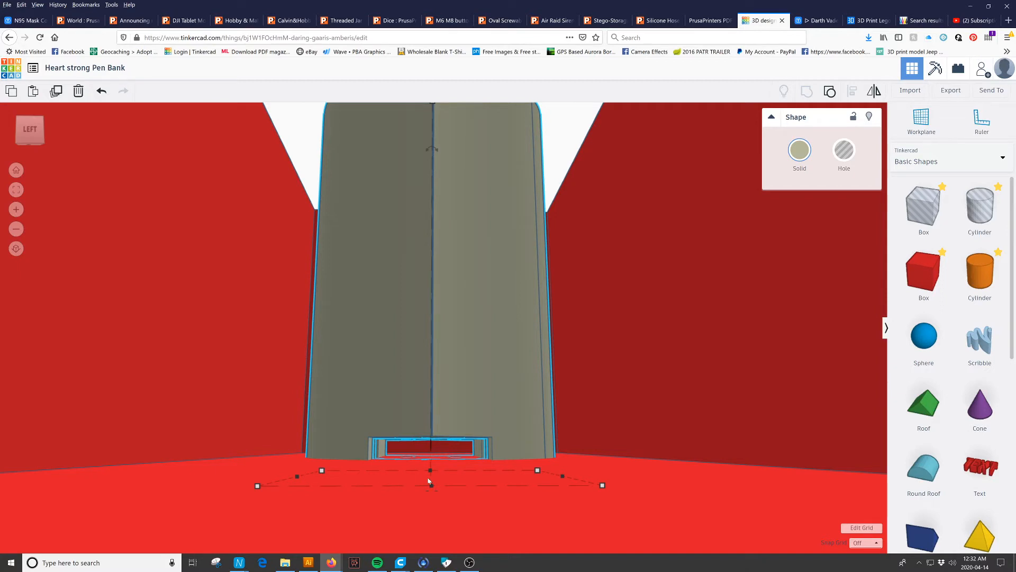
{"action": "mouse_move", "coordinate": [456, 348]}
{"action": "right_mouse_down"}
{"action": "mouse_move", "coordinate": [472, 367]}
{"action": "mouse_move", "coordinate": [454, 477]}
{"action": "mouse_move", "coordinate": [453, 355]}
{"action": "right_mouse_up"}
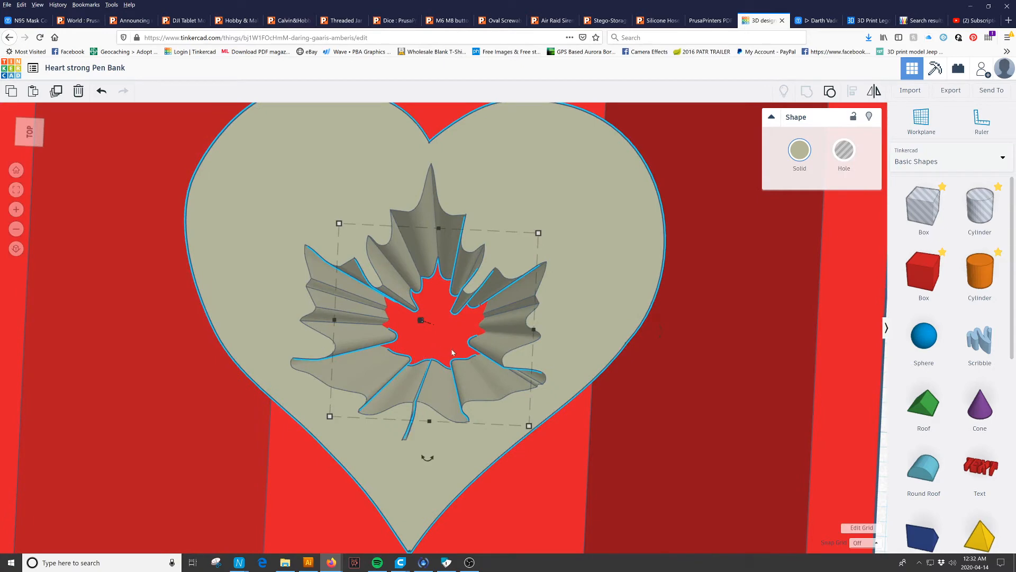
Group the heart and the red box into a single solid
{"action": "scroll", "coordinate": [453, 352], "scroll_direction": "down", "scroll_amount": 5}
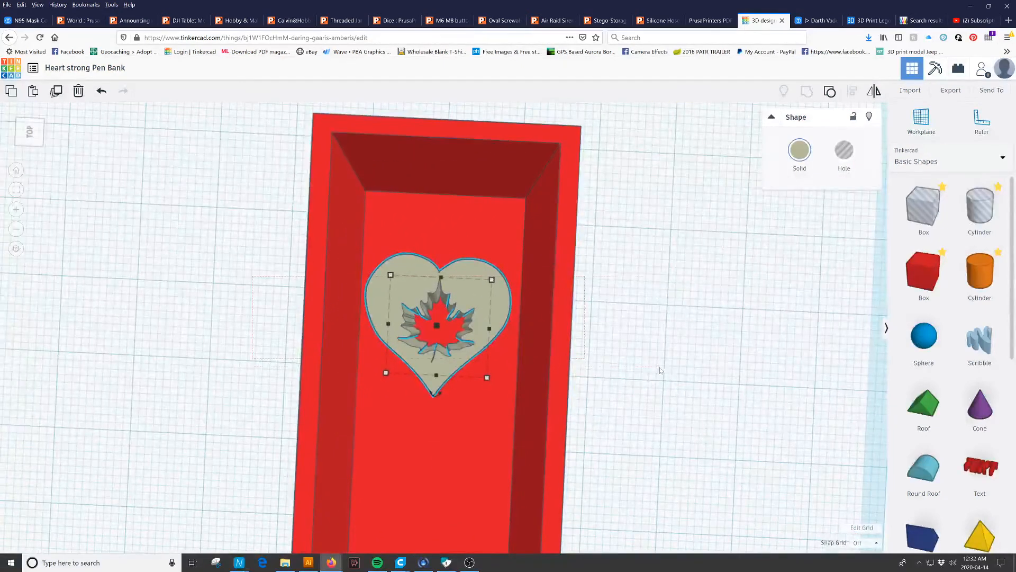
{"action": "left_click", "coordinate": [546, 335], "text": "shift"}
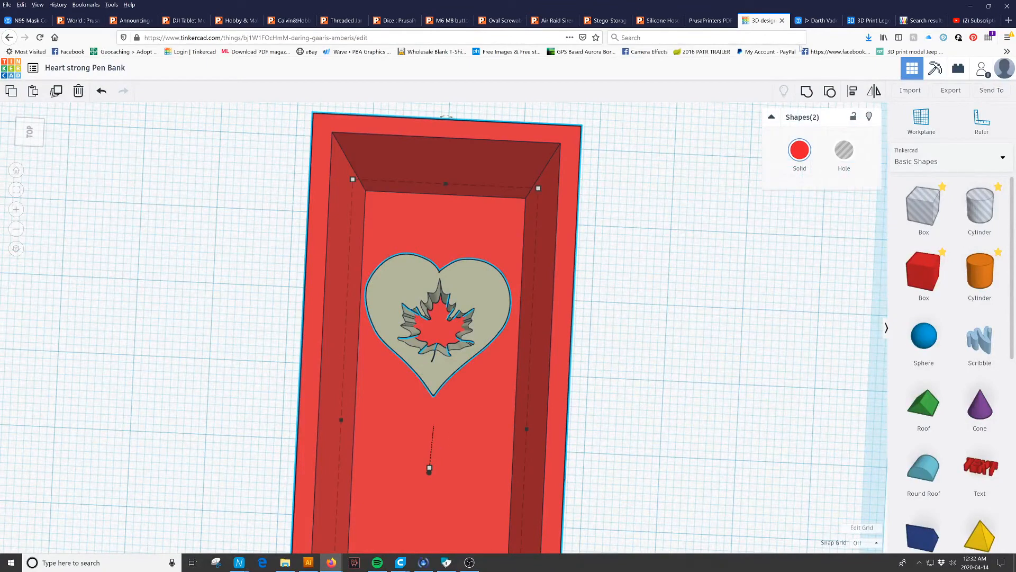
{"action": "left_click", "coordinate": [807, 91]}
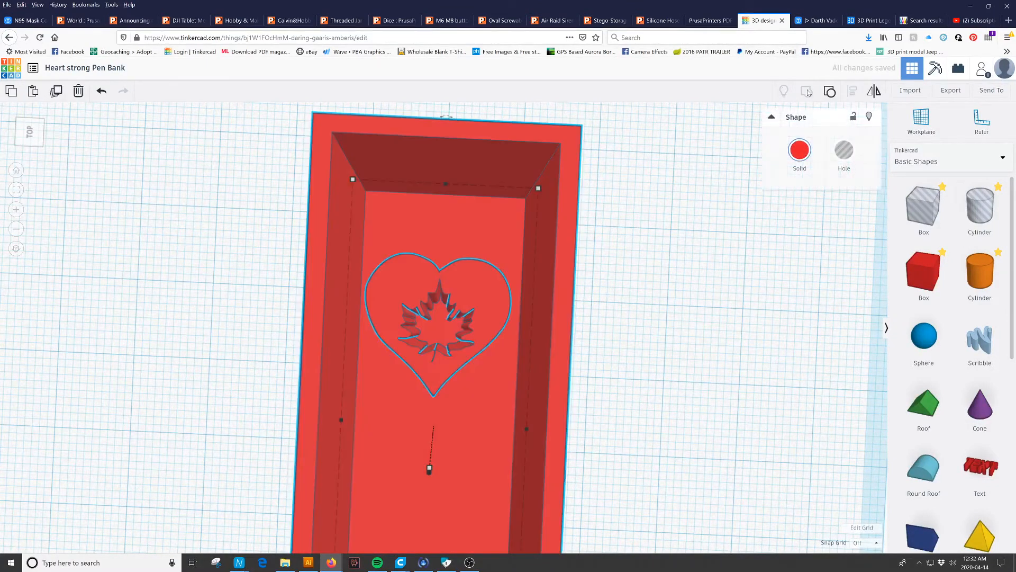
{"action": "right_click_drag", "start_coordinate": [496, 430], "coordinate": [518, 419]}
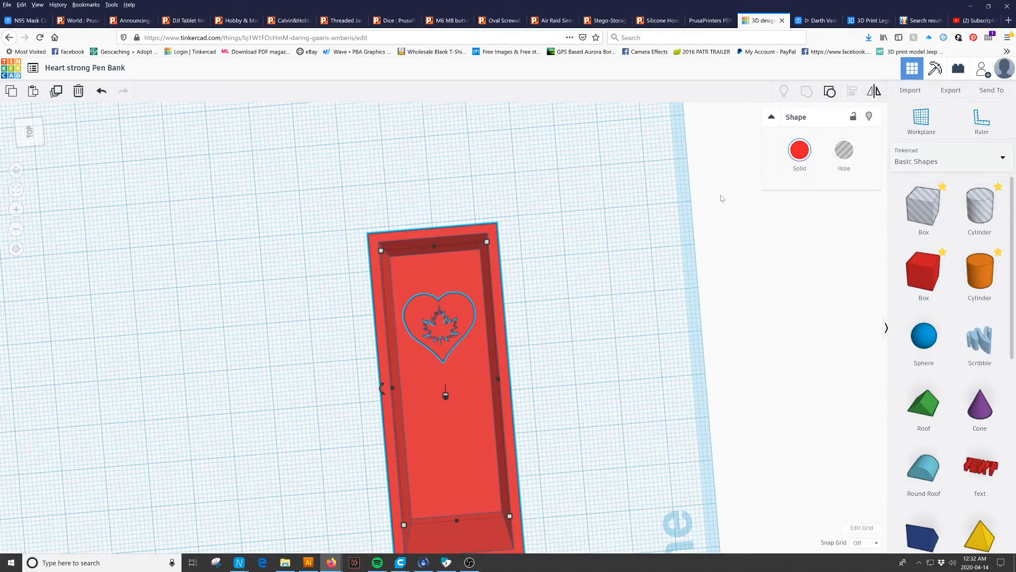
Mock up the filled tray with a white box about 28.49 mm wide stretched over its full length, and remove it
{"action": "left_click_drag", "start_coordinate": [923, 271], "coordinate": [647, 287]}
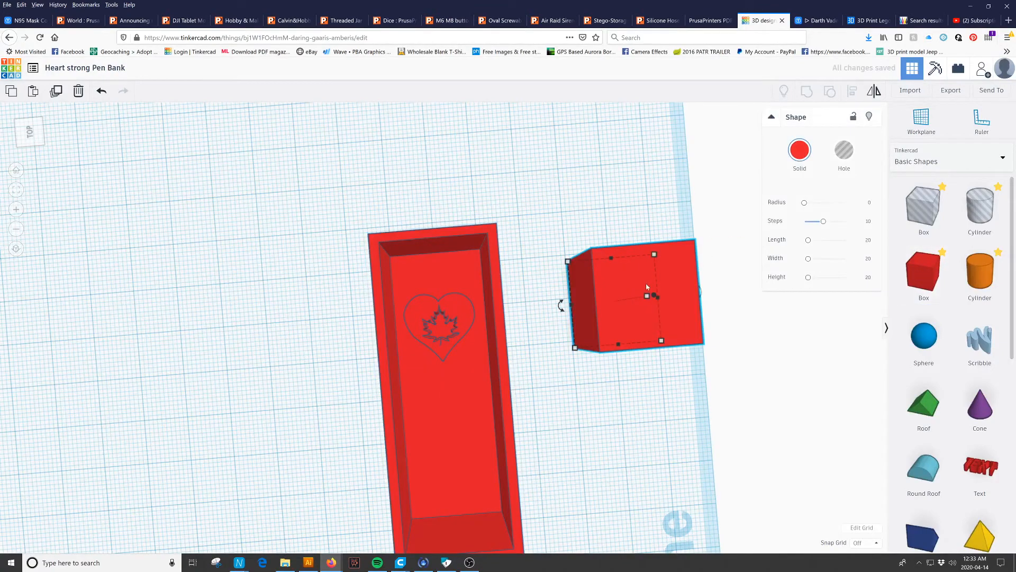
{"action": "left_click", "coordinate": [799, 150]}
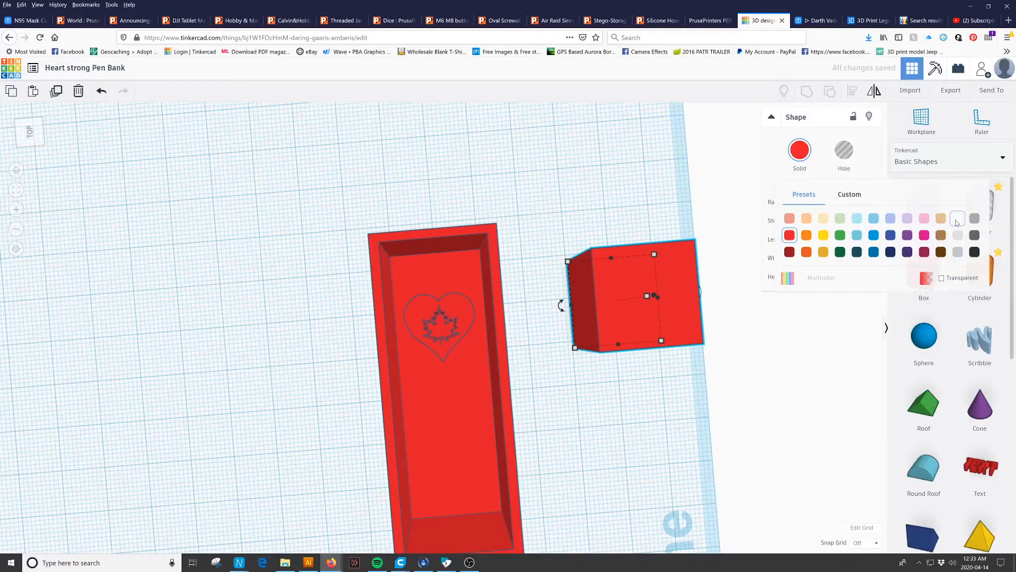
{"action": "left_click", "coordinate": [957, 218]}
{"action": "left_click_drag", "start_coordinate": [651, 312], "coordinate": [501, 287]}
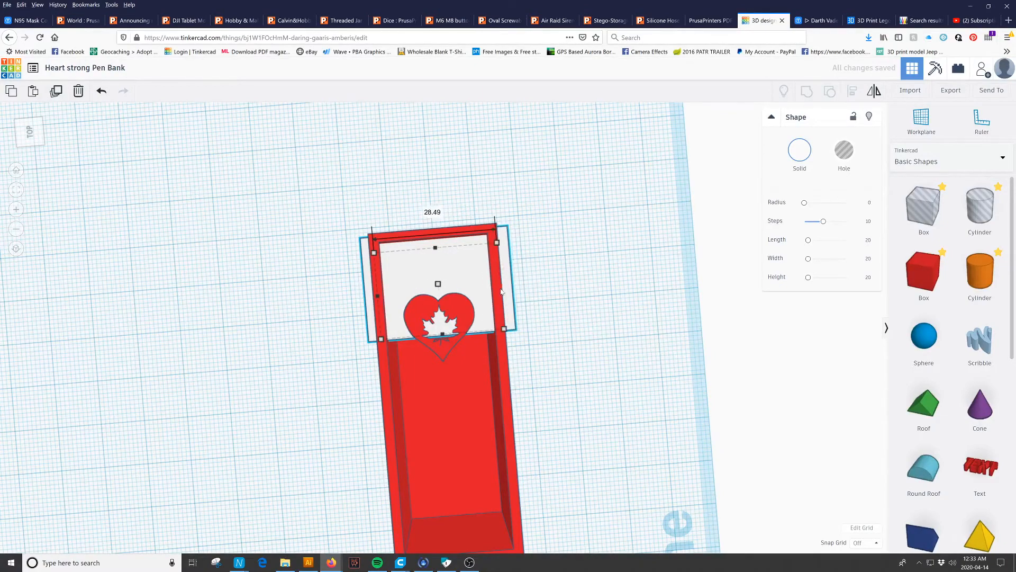
{"action": "left_click_drag", "start_coordinate": [445, 336], "coordinate": [457, 525]}
{"action": "right_click_drag", "start_coordinate": [563, 332], "coordinate": [449, 397]}
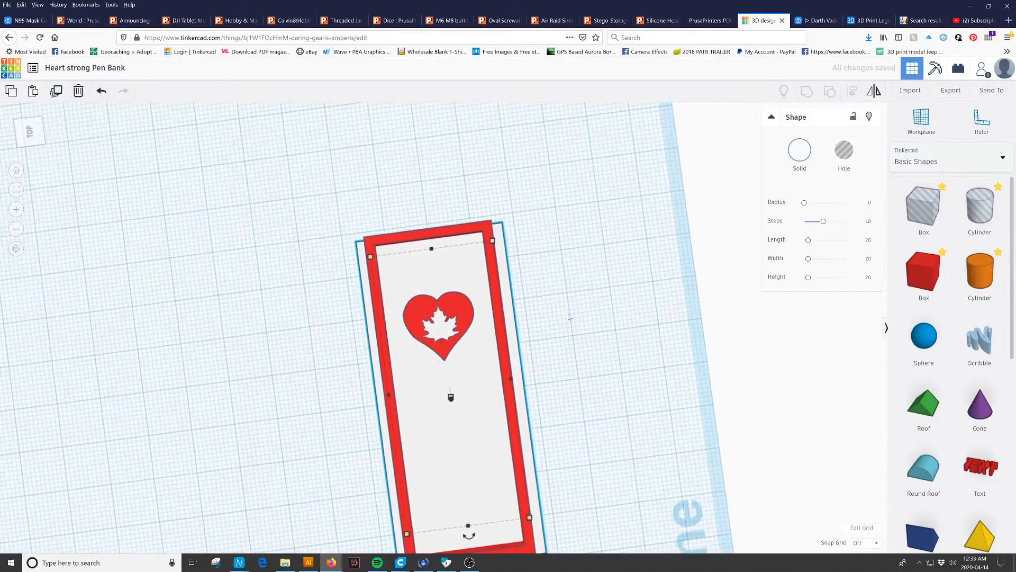
{"action": "scroll", "coordinate": [539, 453], "scroll_direction": "down", "scroll_amount": 3}
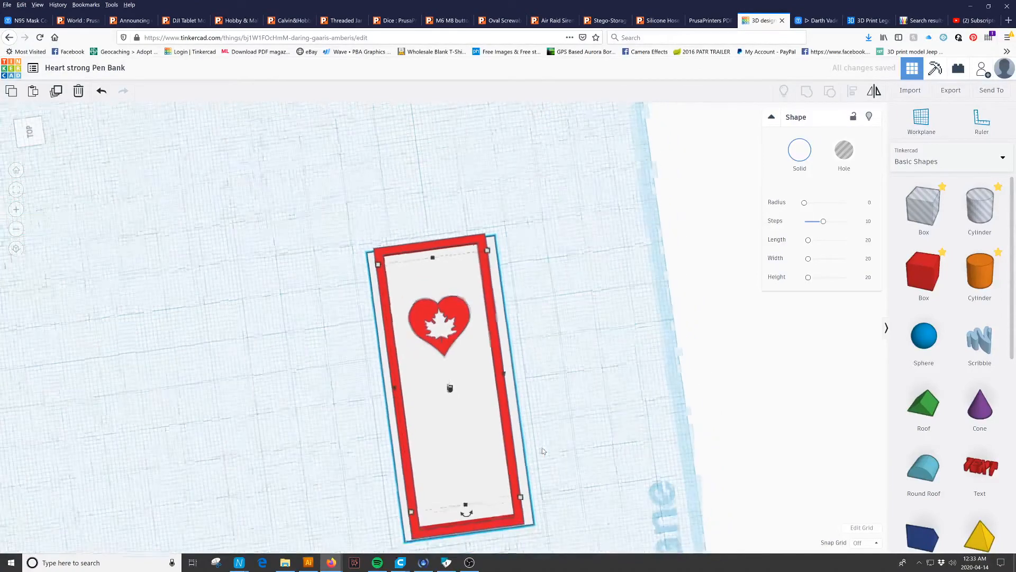
{"action": "scroll", "coordinate": [542, 451], "scroll_direction": "up", "scroll_amount": 2}
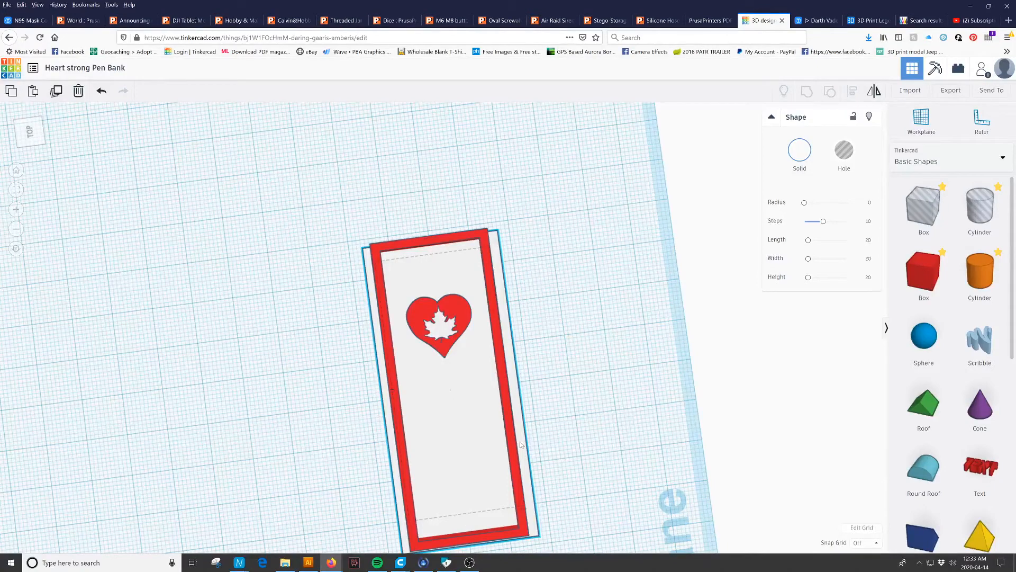
{"action": "left_click", "coordinate": [522, 444]}
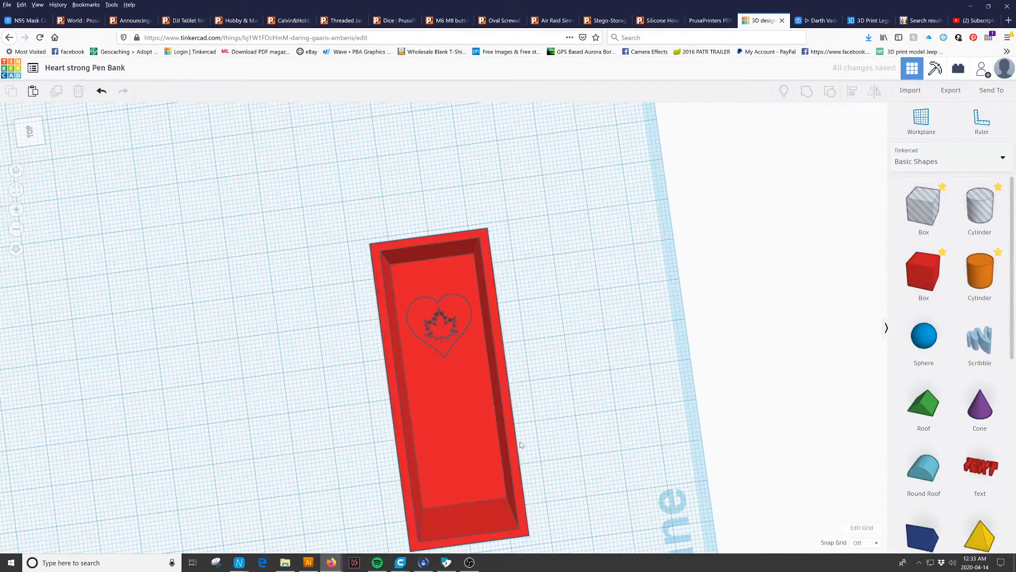
Export everything in the design as an STL file and open it in Cura
{"action": "mouse_move", "coordinate": [525, 457]}
{"action": "right_mouse_down"}
{"action": "mouse_move", "coordinate": [381, 408]}
{"action": "mouse_move", "coordinate": [311, 356]}
{"action": "mouse_move", "coordinate": [280, 390]}
{"action": "mouse_move", "coordinate": [501, 424]}
{"action": "mouse_move", "coordinate": [557, 381]}
{"action": "mouse_move", "coordinate": [527, 438]}
{"action": "right_mouse_up"}
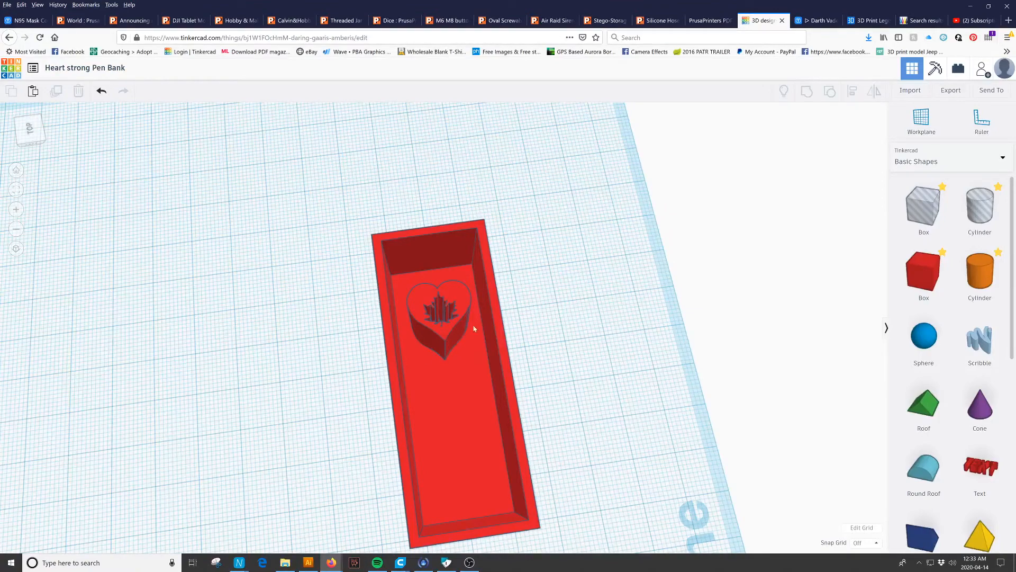
{"action": "left_click", "coordinate": [947, 93]}
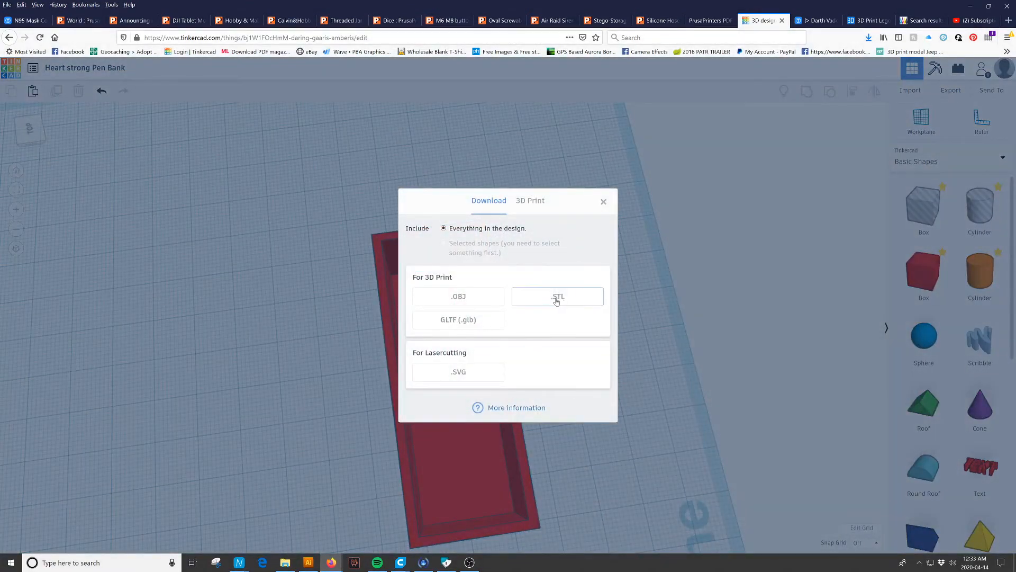
{"action": "left_click", "coordinate": [556, 300]}
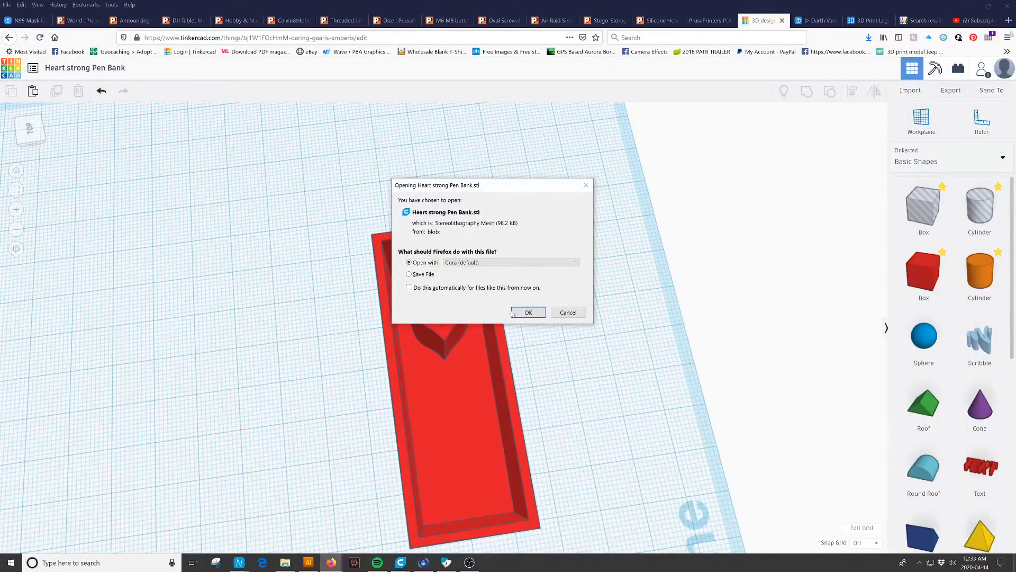
{"action": "left_click", "coordinate": [527, 312]}
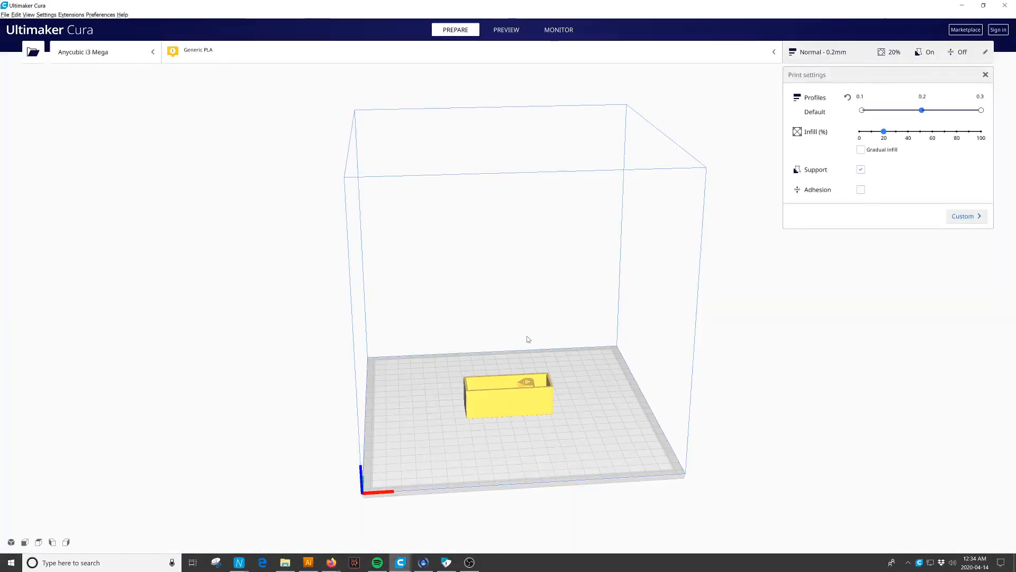
Examine the imported pen bank on the build plate, checking the tray interior and the maple-leaf heart from several angles
{"action": "right_click_drag", "start_coordinate": [534, 398], "coordinate": [536, 475]}
{"action": "scroll", "coordinate": [535, 463], "scroll_direction": "up", "scroll_amount": 6}
{"action": "right_click_drag", "start_coordinate": [447, 464], "coordinate": [579, 474]}
{"action": "scroll", "coordinate": [575, 474], "scroll_direction": "down", "scroll_amount": 1}
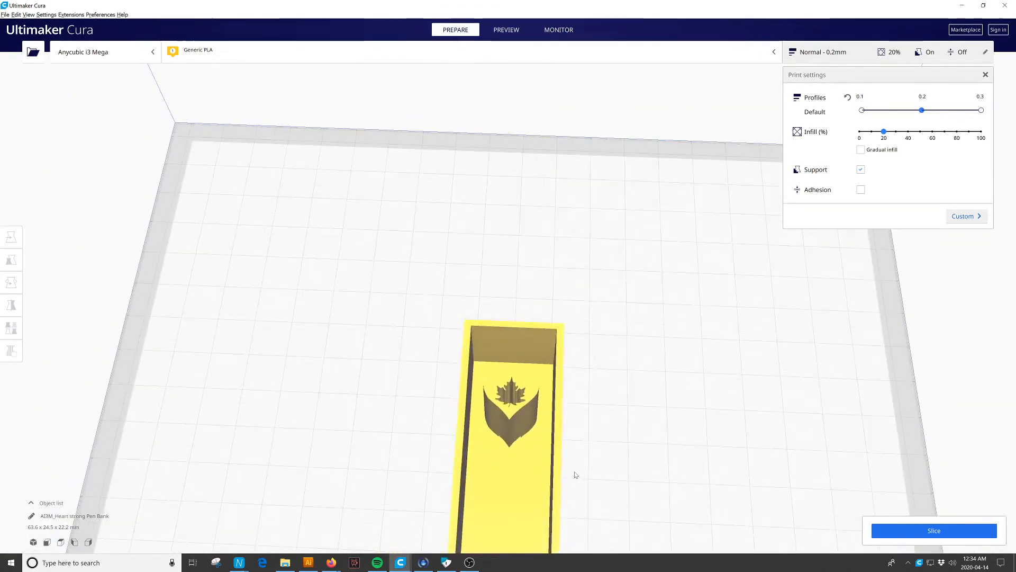
{"action": "scroll", "coordinate": [583, 473], "scroll_direction": "down", "scroll_amount": 3}
{"action": "scroll", "coordinate": [574, 460], "scroll_direction": "down", "scroll_amount": 1}
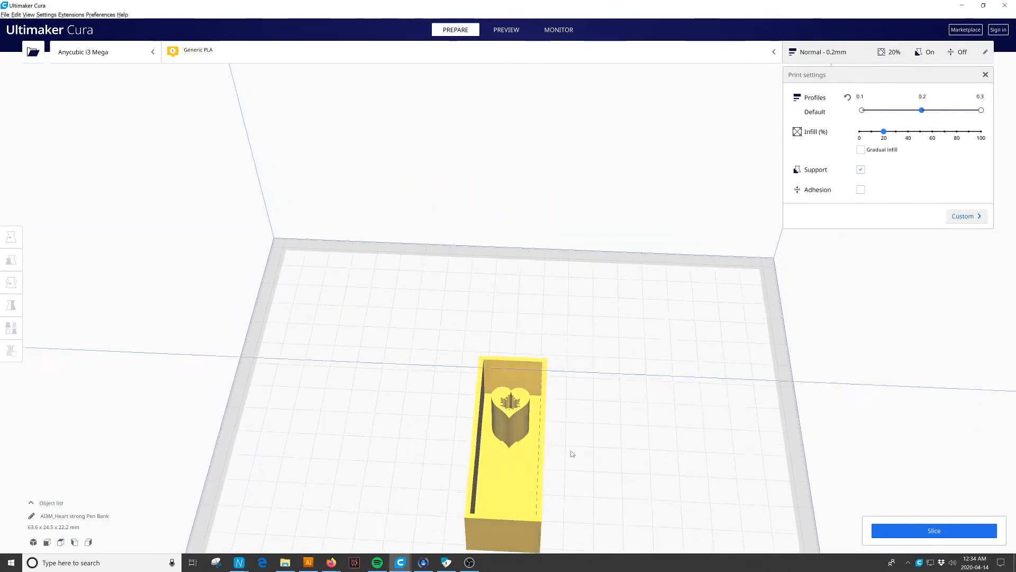
{"action": "scroll", "coordinate": [572, 454], "scroll_direction": "down", "scroll_amount": 3}
{"action": "mouse_move", "coordinate": [574, 455]}
{"action": "right_mouse_down"}
{"action": "mouse_move", "coordinate": [564, 427]}
{"action": "mouse_move", "coordinate": [542, 442]}
{"action": "mouse_move", "coordinate": [576, 436]}
{"action": "right_mouse_up"}
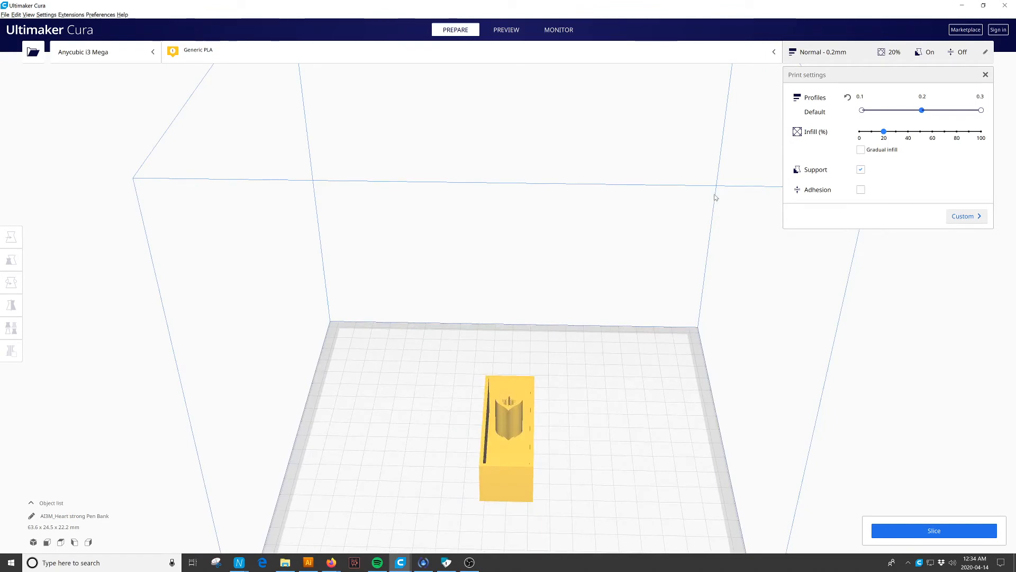
Slice the pen bank for printing with supports turned off and infill set to 100%
{"action": "left_click", "coordinate": [861, 170]}
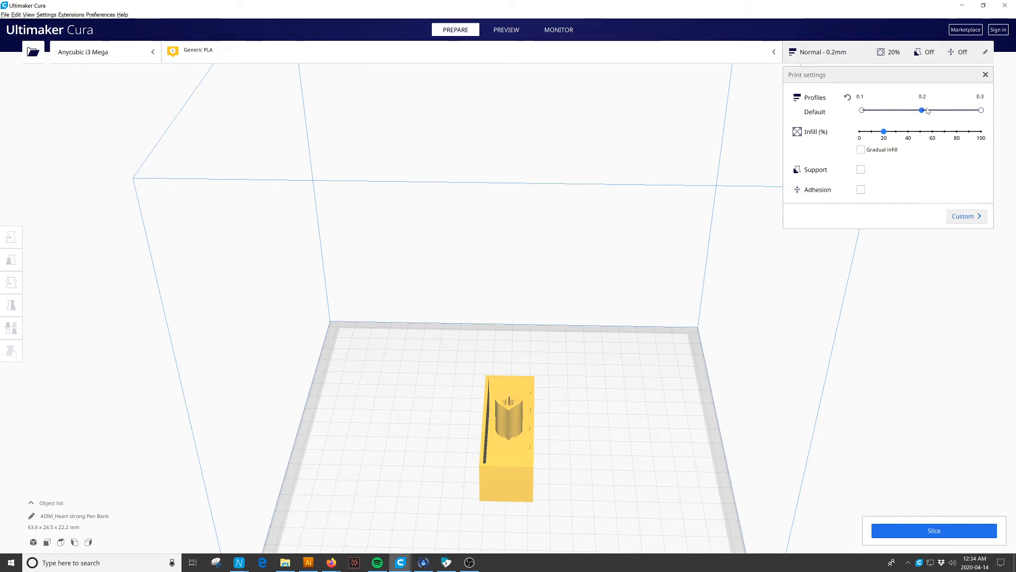
{"action": "left_click", "coordinate": [982, 133]}
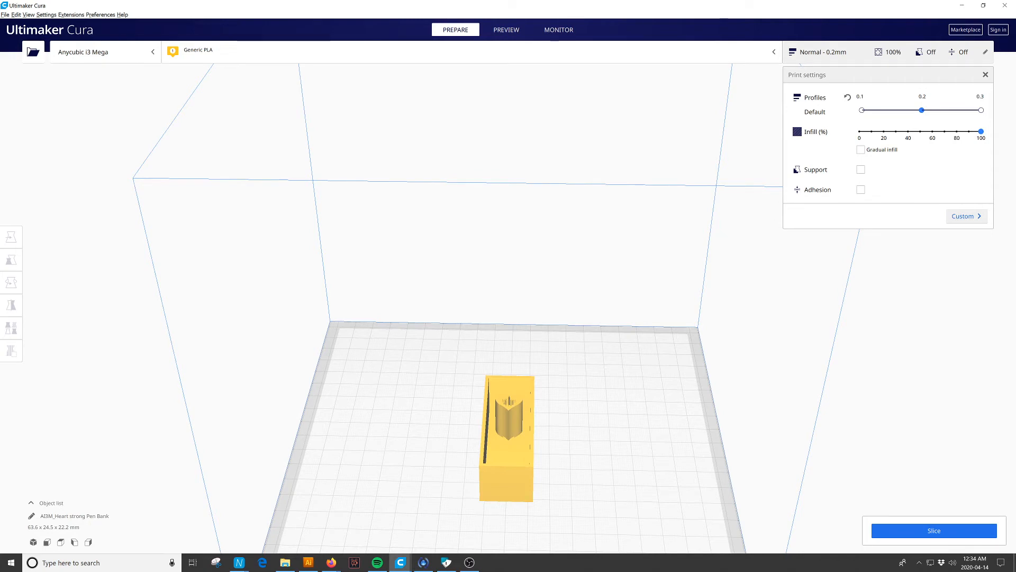
{"action": "right_click_drag", "start_coordinate": [591, 421], "coordinate": [599, 458]}
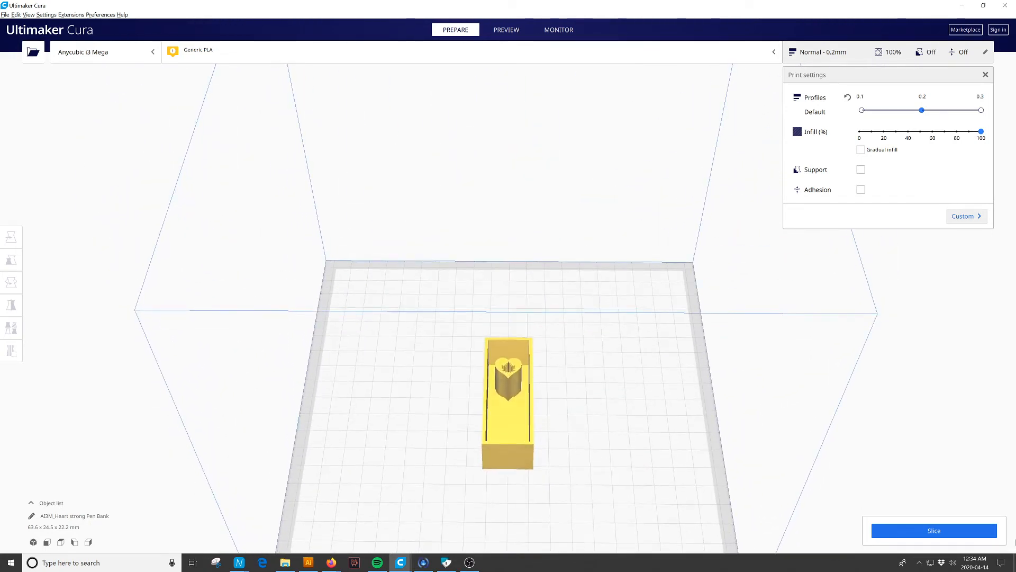
{"action": "left_click", "coordinate": [931, 531]}
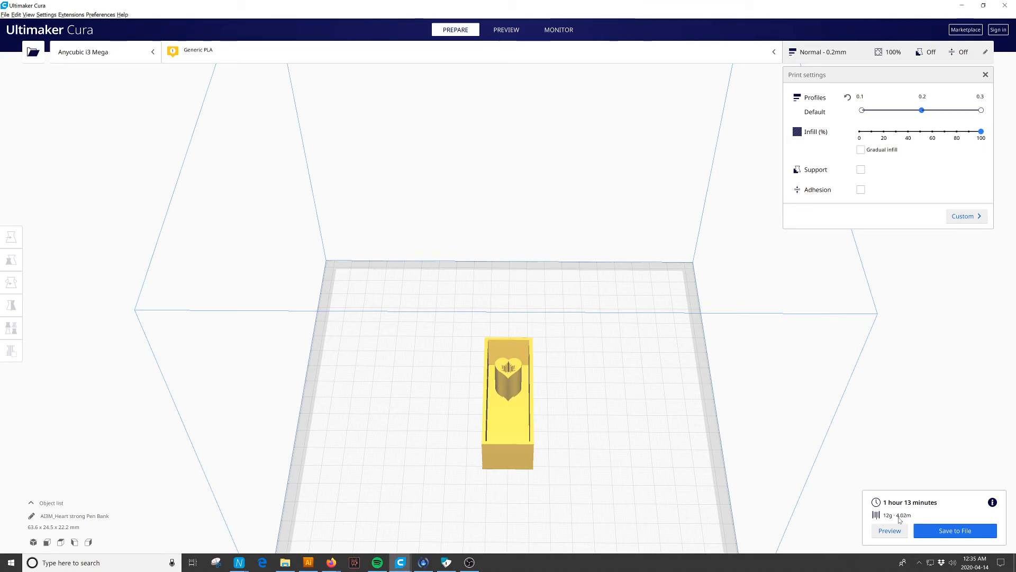
{"action": "mouse_move", "coordinate": [569, 474]}
{"action": "right_mouse_down"}
{"action": "mouse_move", "coordinate": [479, 456]}
{"action": "mouse_move", "coordinate": [547, 454]}
{"action": "mouse_move", "coordinate": [559, 465]}
{"action": "right_mouse_up"}
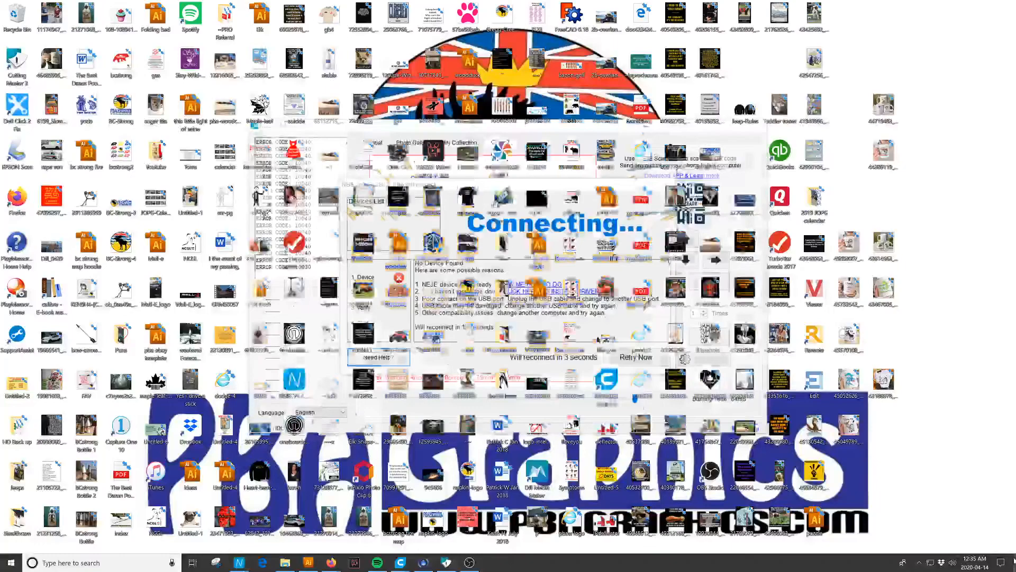
Switch back to the Heart strong Pen Bank design in Tinkercad and view the finished tray from above
{"action": "left_click", "coordinate": [1014, 561]}
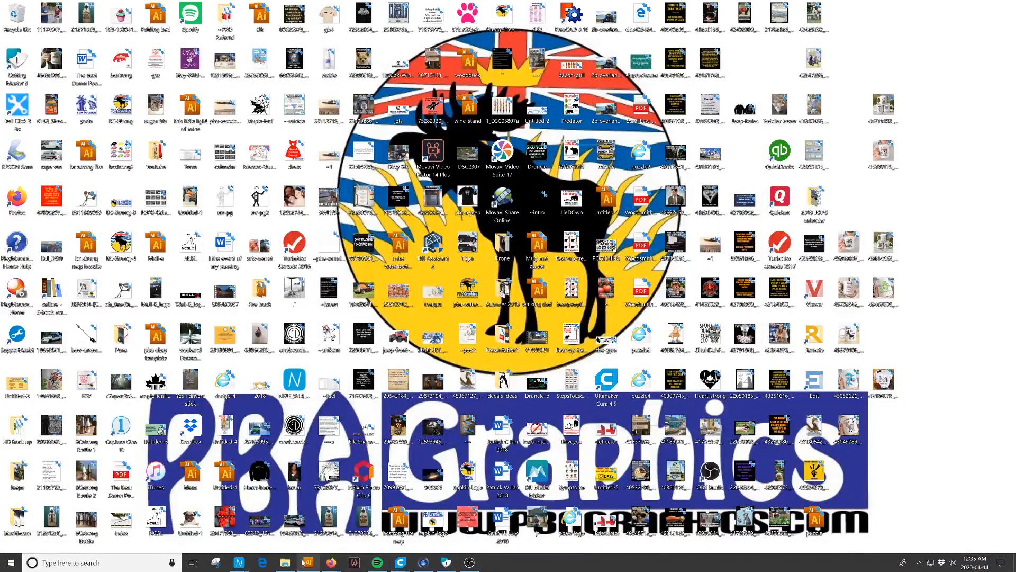
{"action": "mouse_move", "coordinate": [311, 562]}
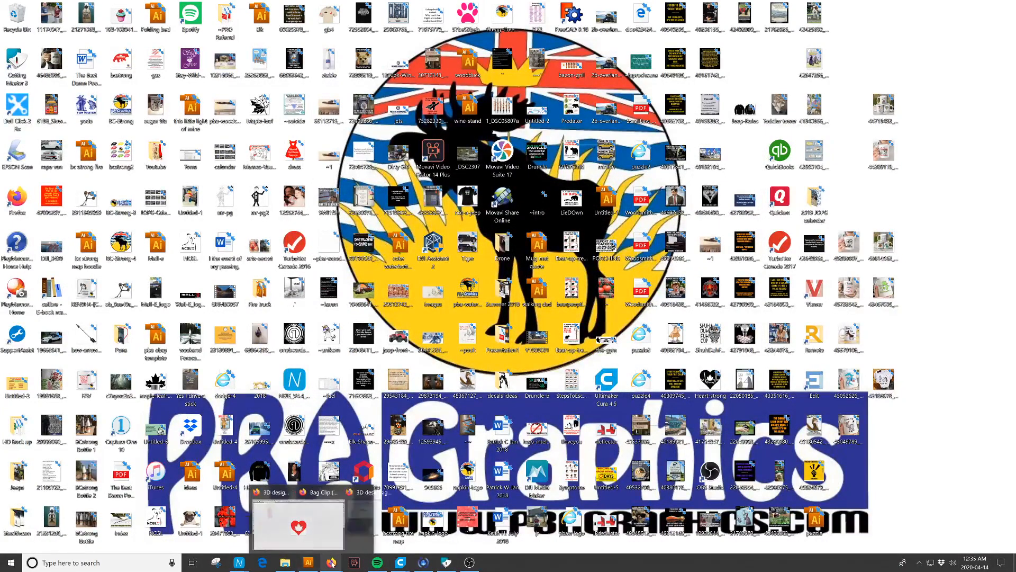
{"action": "left_click", "coordinate": [249, 533]}
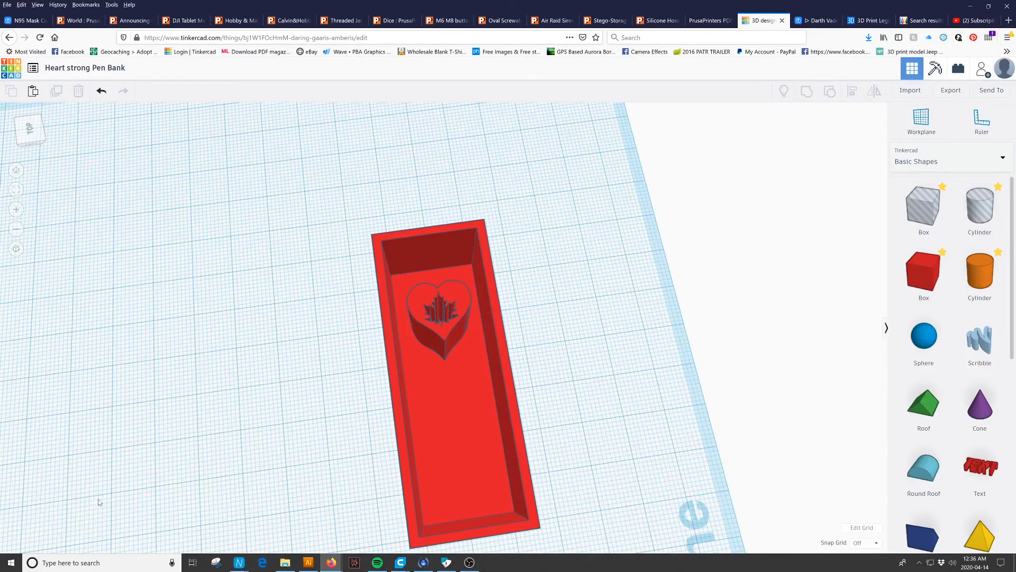
{"action": "right_click_drag", "start_coordinate": [537, 211], "coordinate": [496, 227]}
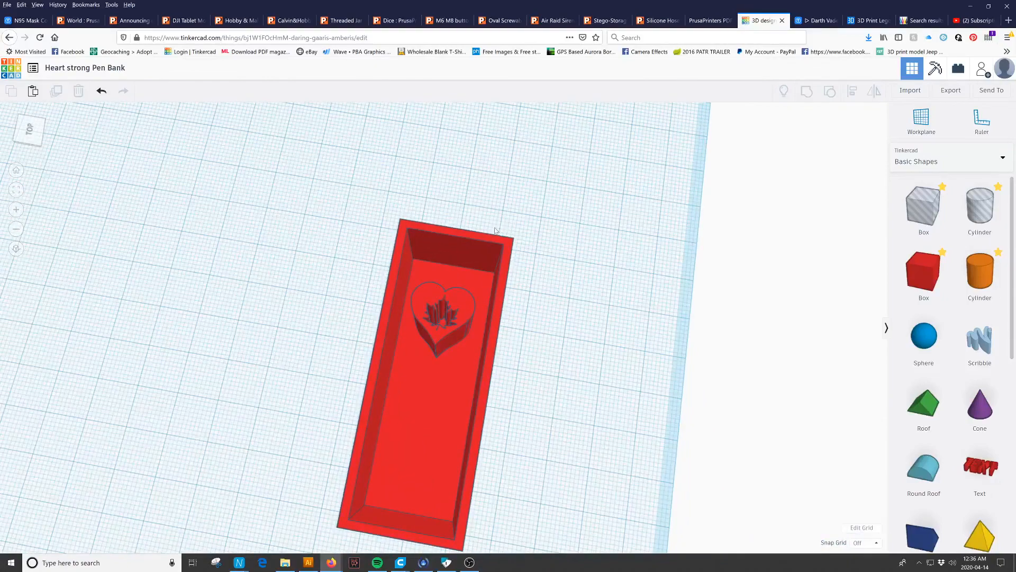
{"action": "left_click", "coordinate": [468, 566]}
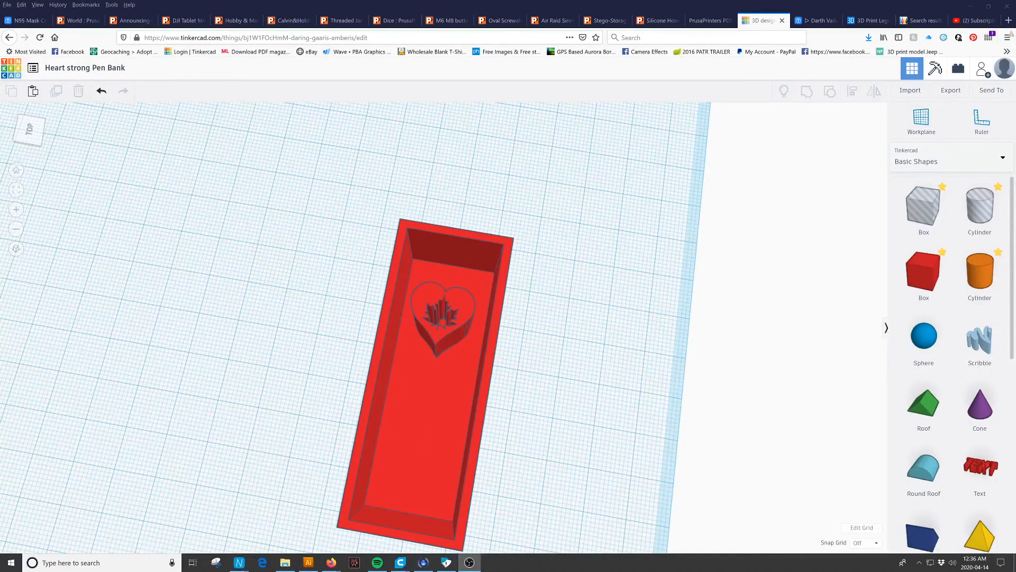